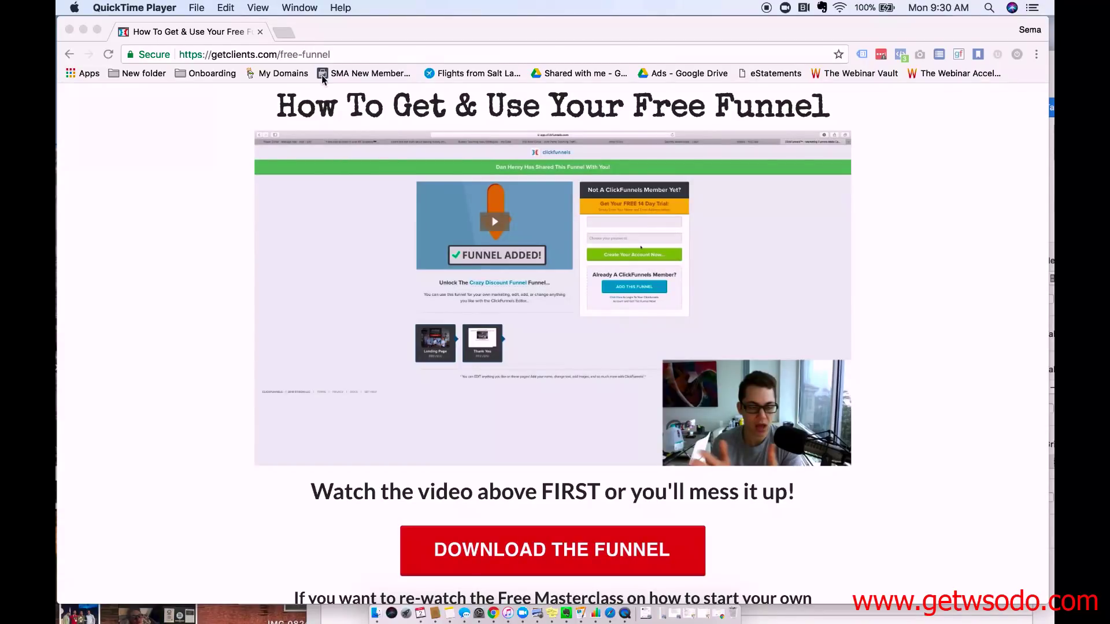
- Get the shared Crazy Discount Funnel from its share page
{"action": "left_click", "coordinate": [281, 59]}
{"action": "left_click", "coordinate": [302, 54]}
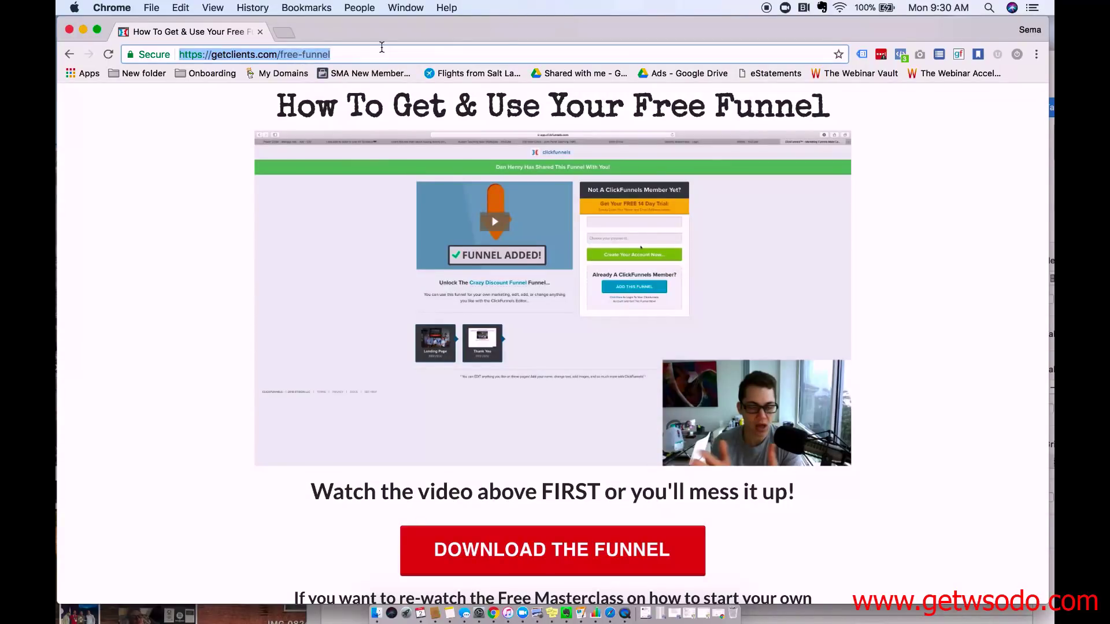
{"action": "left_click", "coordinate": [402, 52]}
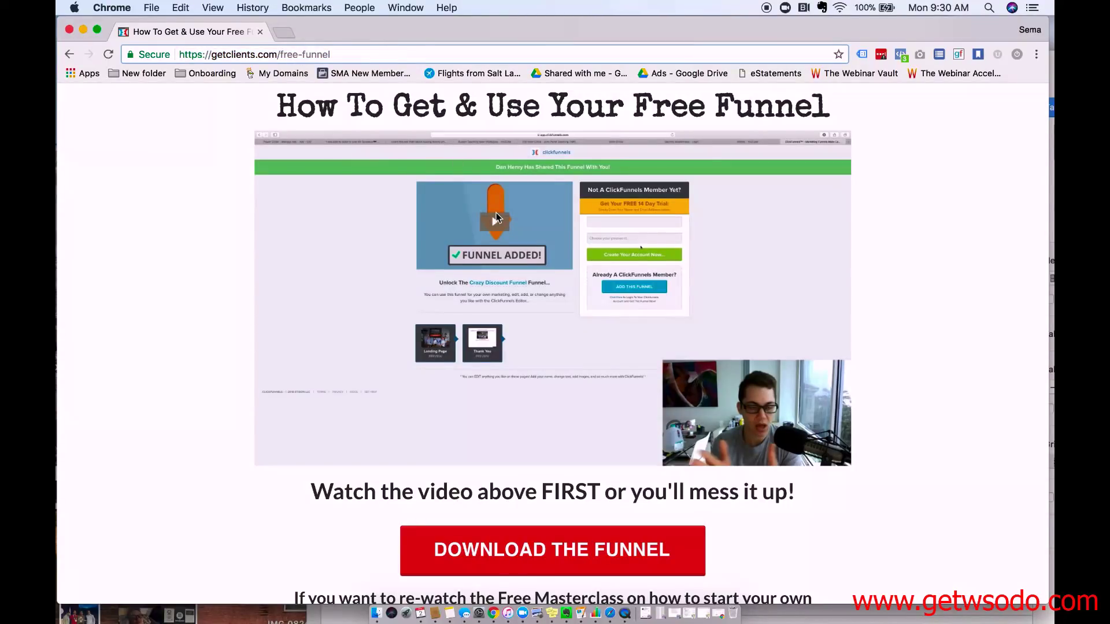
{"action": "scroll", "coordinate": [496, 219], "scroll_direction": "down", "scroll_amount": 3}
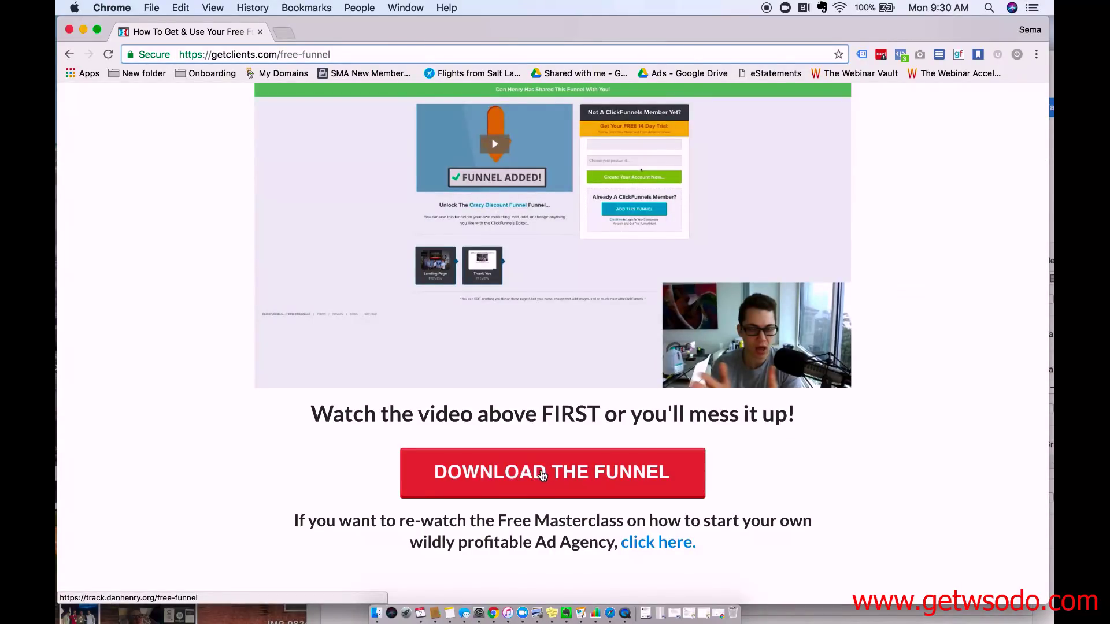
{"action": "left_click", "coordinate": [563, 472]}
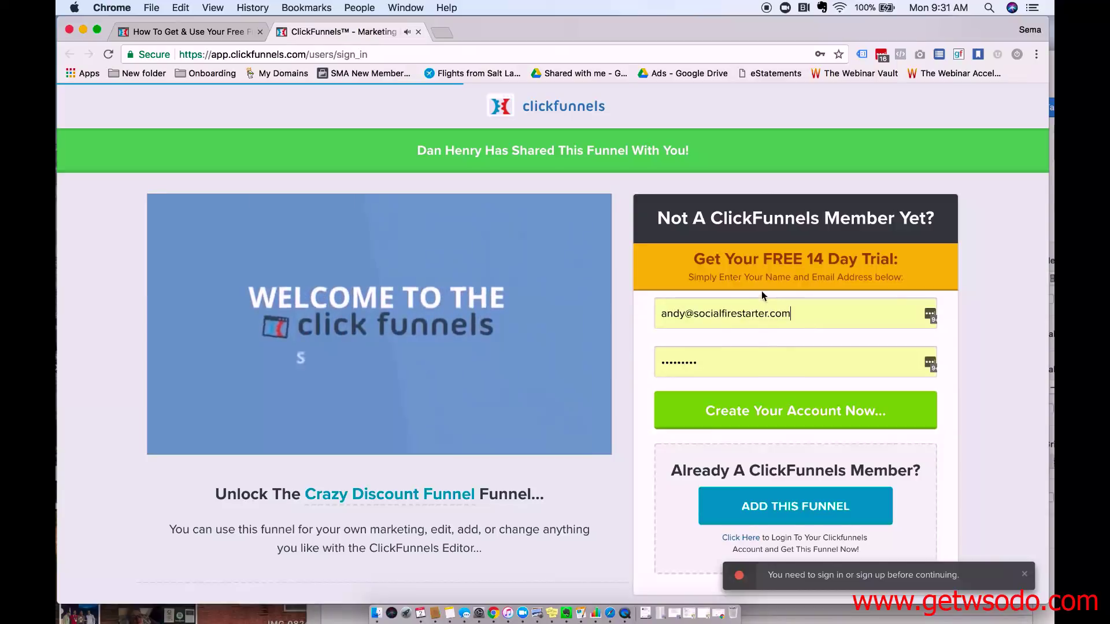
- Replace the prefilled e-mail with a new address, enter a password, and create the trial account
{"action": "scroll", "coordinate": [763, 404], "scroll_direction": "down", "scroll_amount": 3}
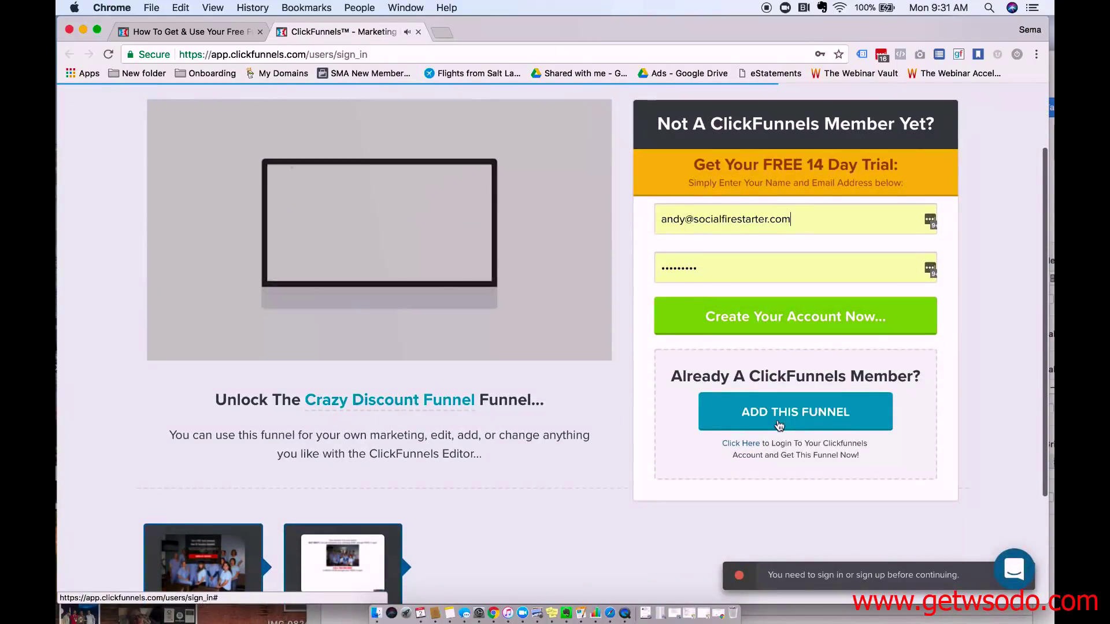
{"action": "scroll", "coordinate": [775, 424], "scroll_direction": "up", "scroll_amount": 2}
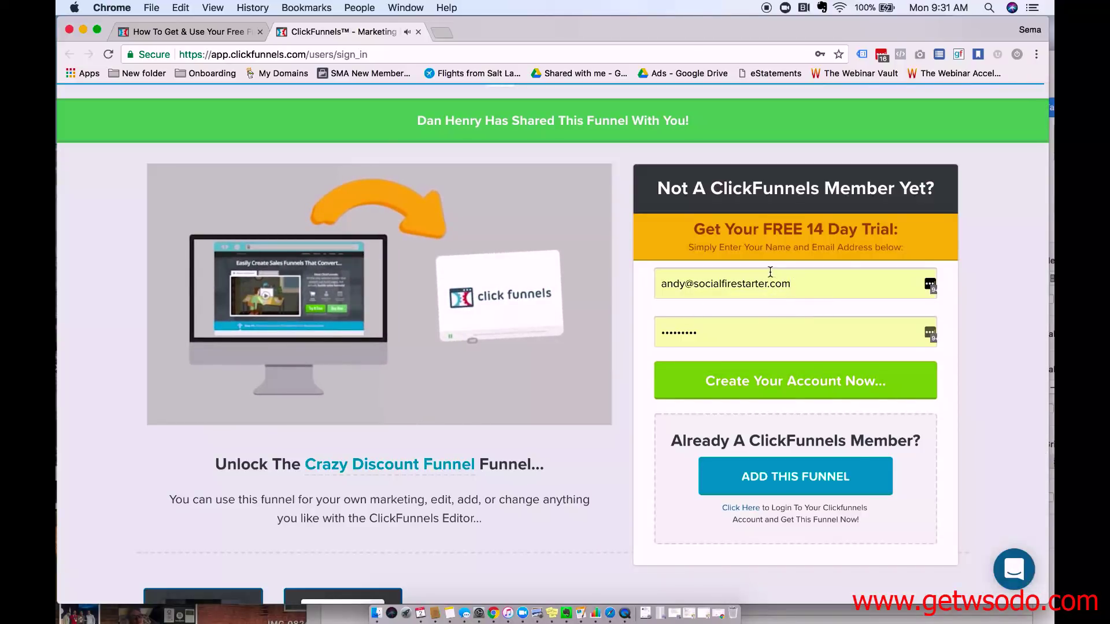
{"action": "left_click", "coordinate": [702, 332]}
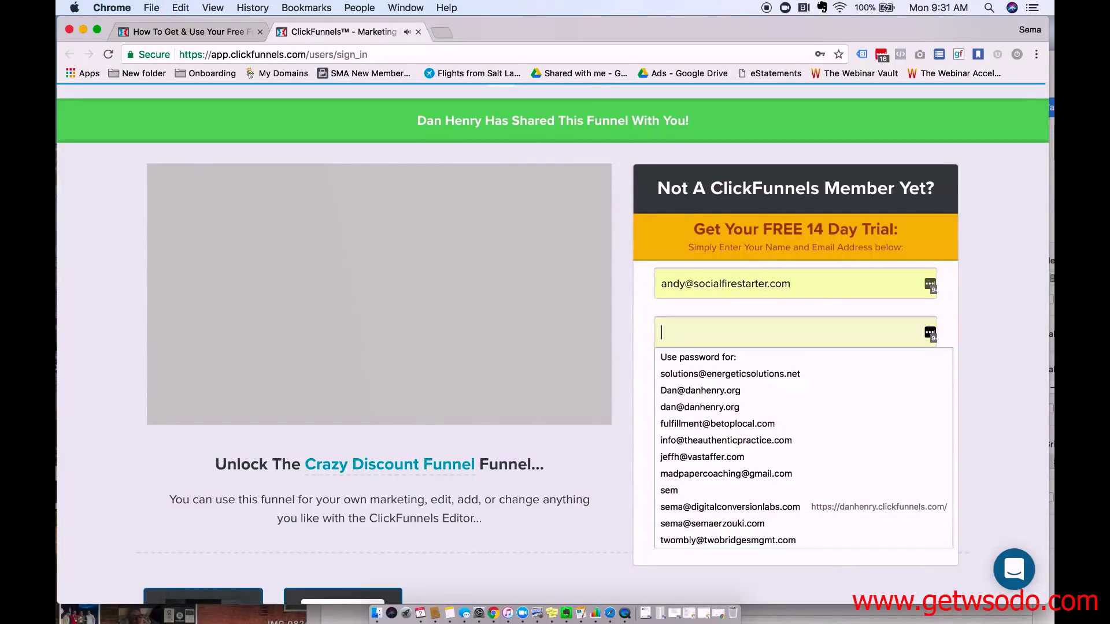
{"action": "left_click", "coordinate": [743, 287]}
{"action": "key", "text": "BackSpace"}
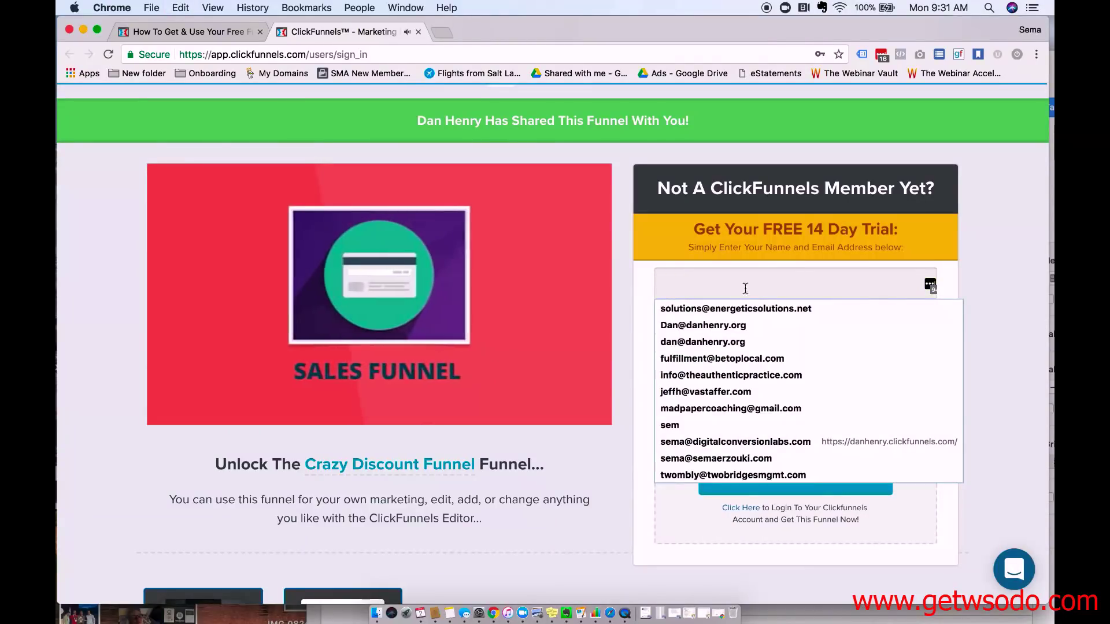
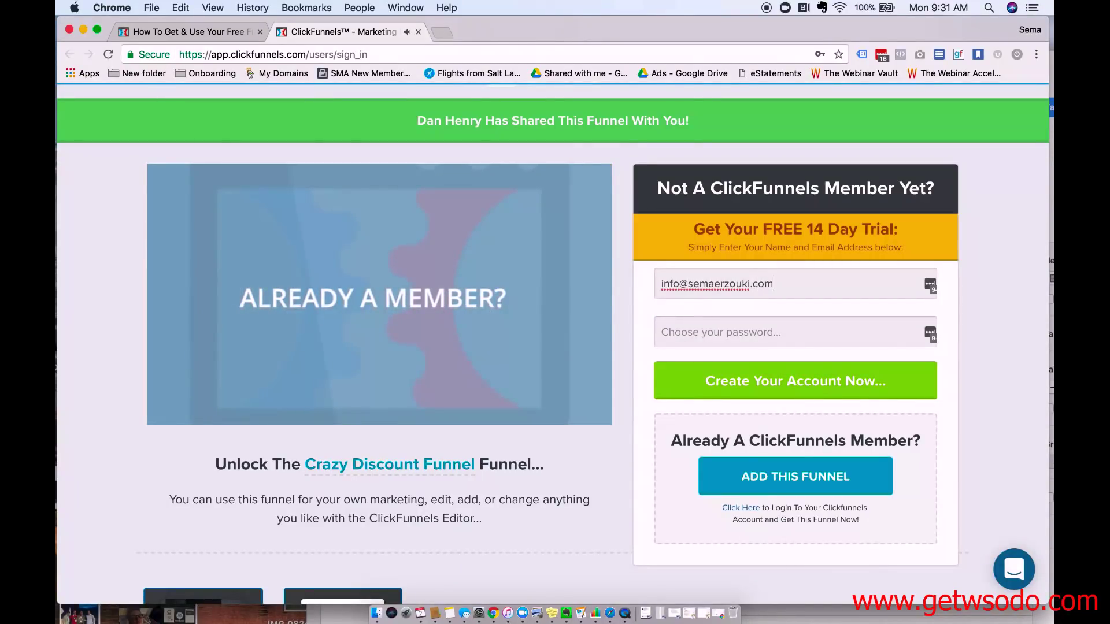
{"action": "key", "text": "Tab"}
{"action": "type", "text": "*****"}
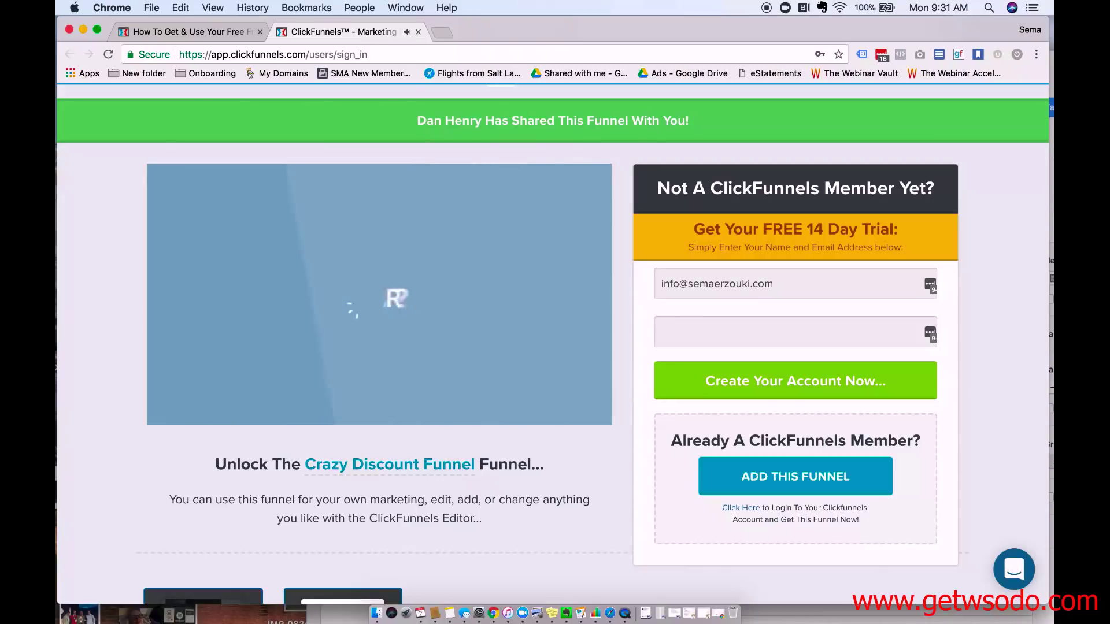
{"action": "type", "text": "*****"}
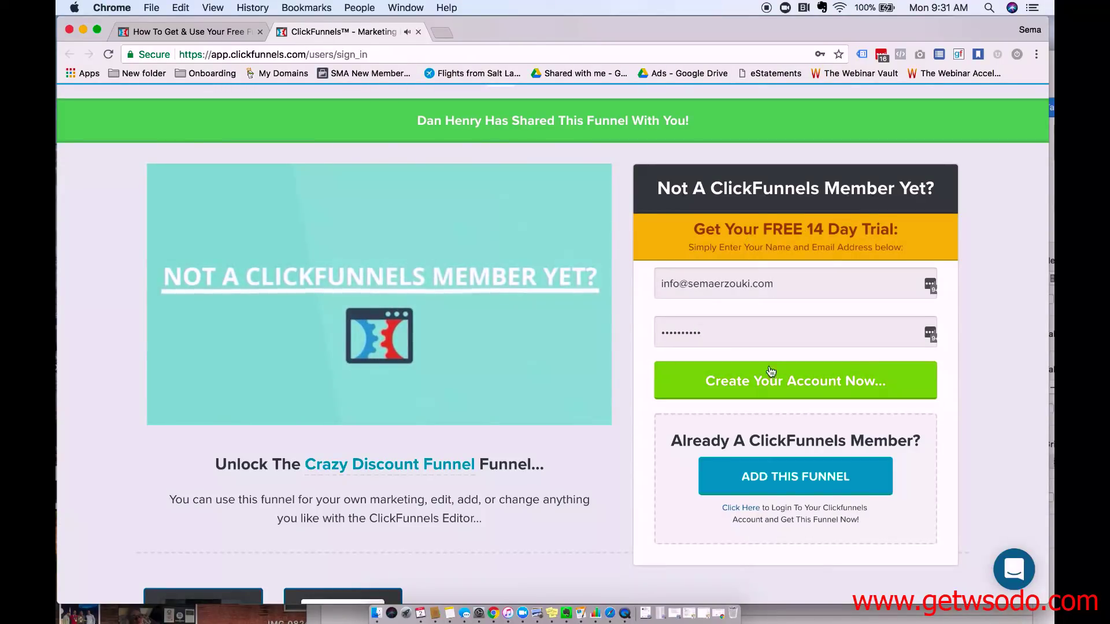
{"action": "left_click", "coordinate": [776, 383]}
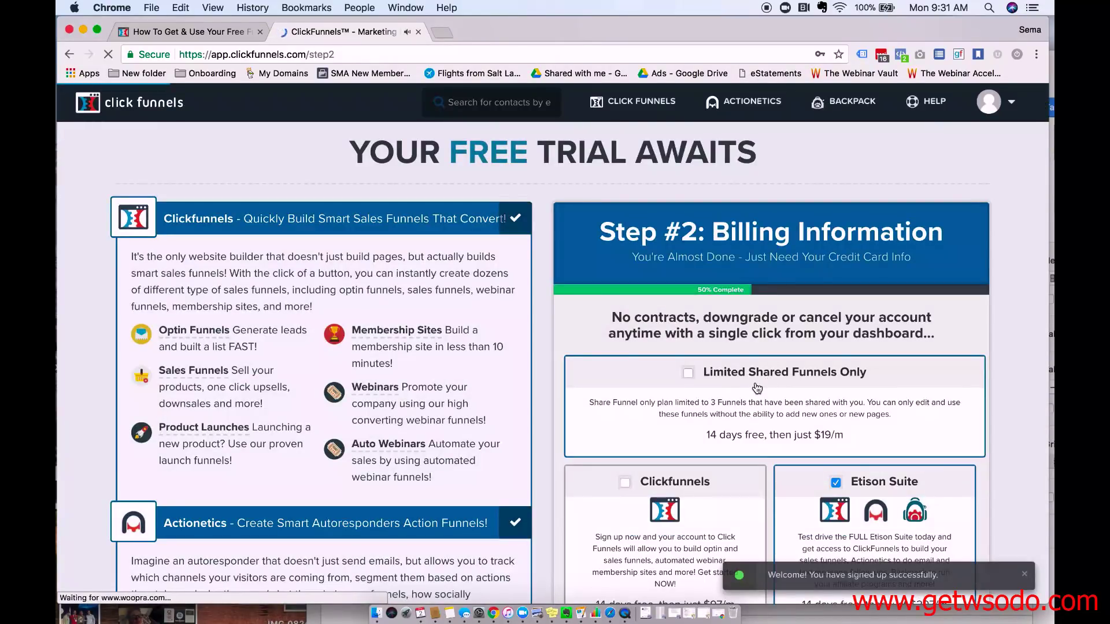
- Dismiss the password prompt and tick the Clickfunnels plan instead of Etison Suite
{"action": "scroll", "coordinate": [757, 389], "scroll_direction": "down", "scroll_amount": 2}
{"action": "scroll", "coordinate": [757, 388], "scroll_direction": "down", "scroll_amount": 5}
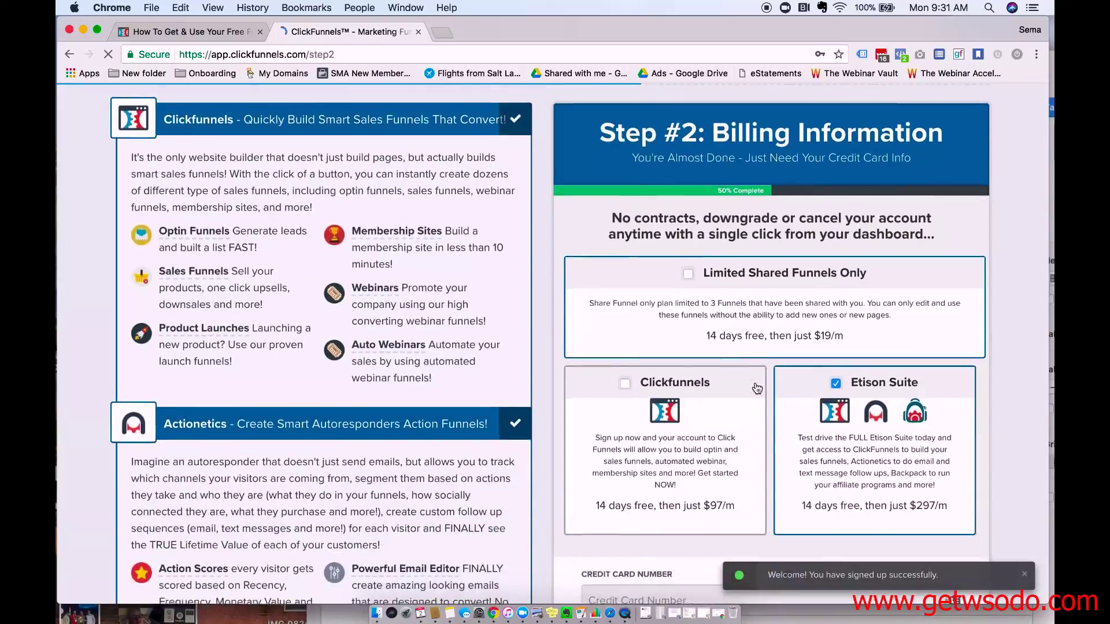
{"action": "scroll", "coordinate": [757, 388], "scroll_direction": "up", "scroll_amount": 1}
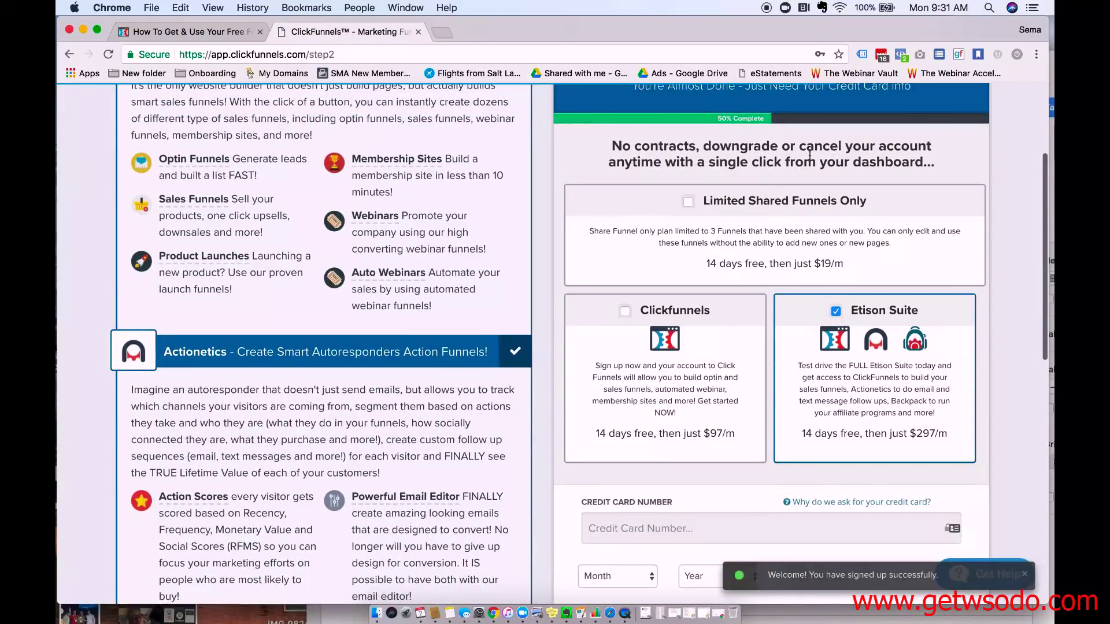
{"action": "scroll", "coordinate": [696, 156], "scroll_direction": "up", "scroll_amount": 2}
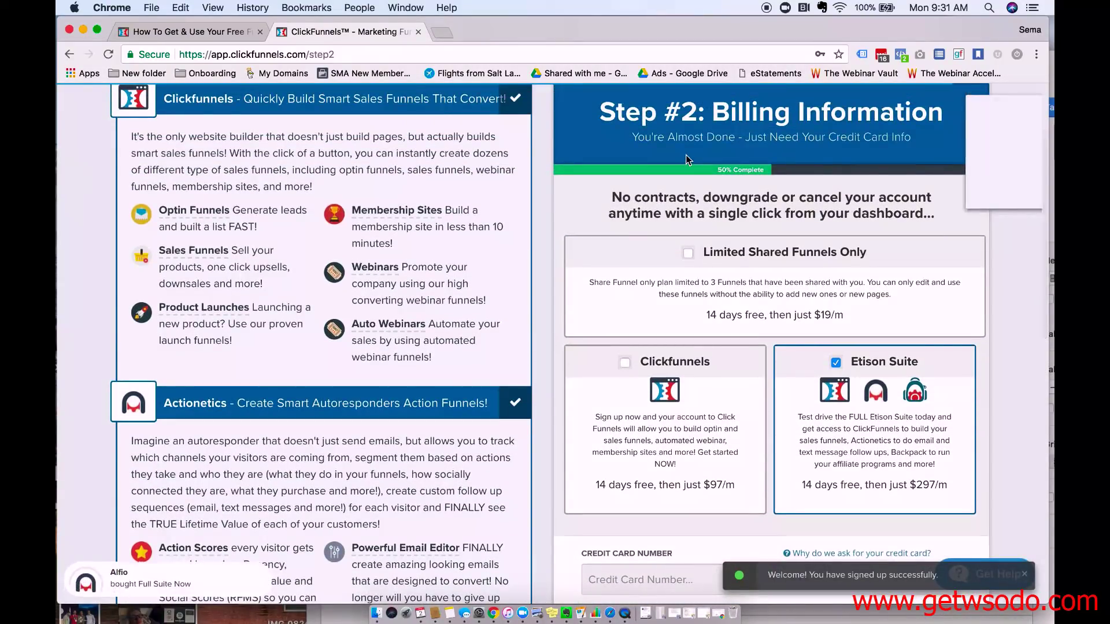
{"action": "left_click", "coordinate": [925, 189]}
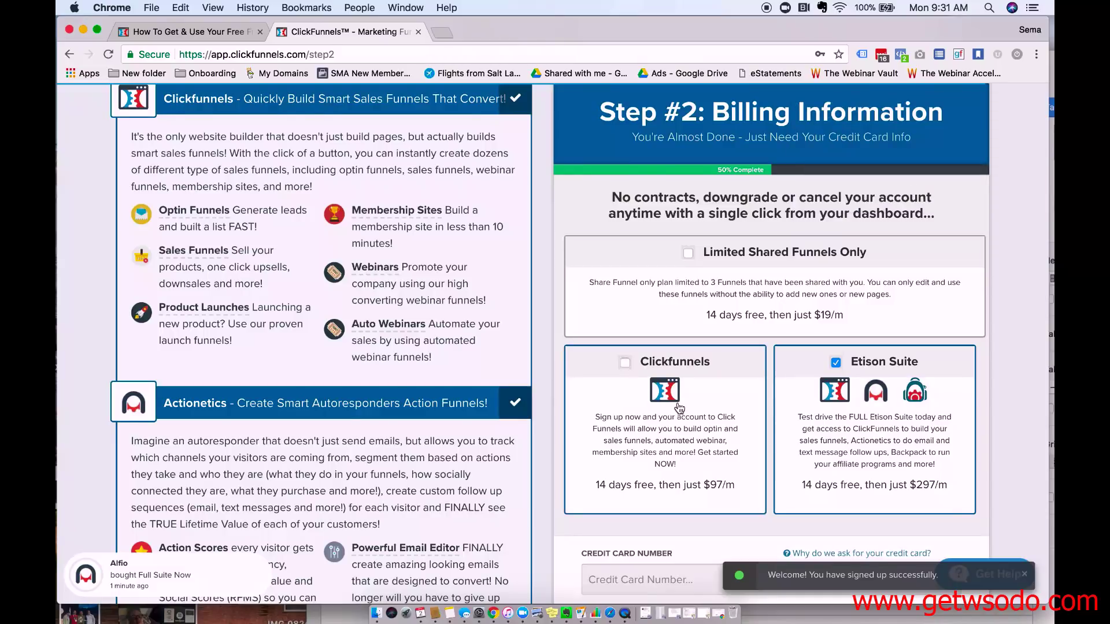
{"action": "scroll", "coordinate": [679, 407], "scroll_direction": "down", "scroll_amount": 2}
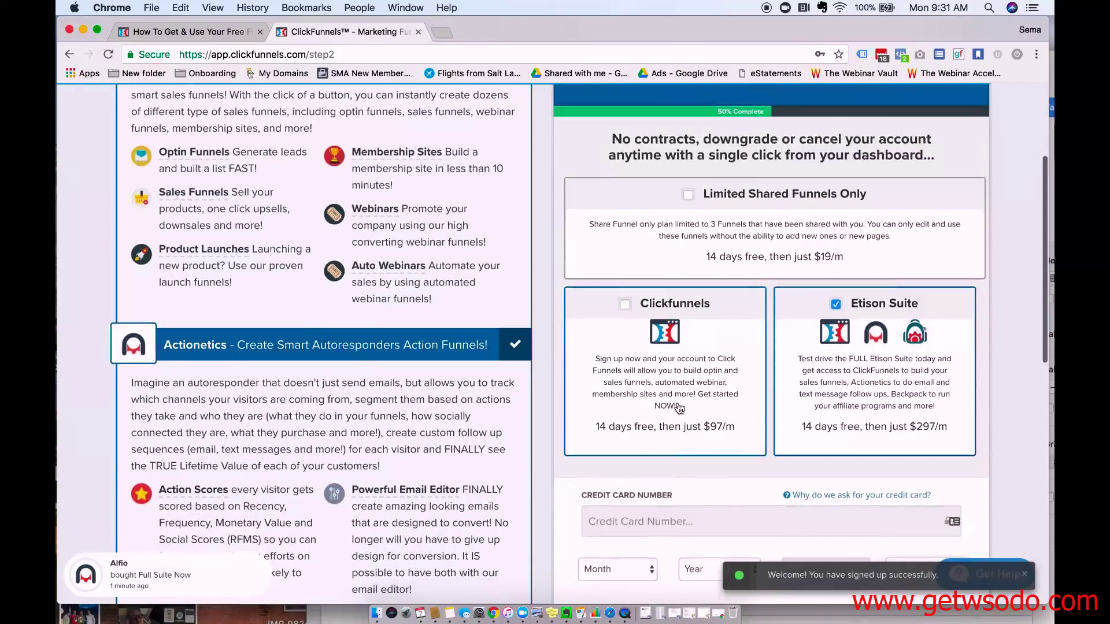
{"action": "left_click", "coordinate": [625, 305]}
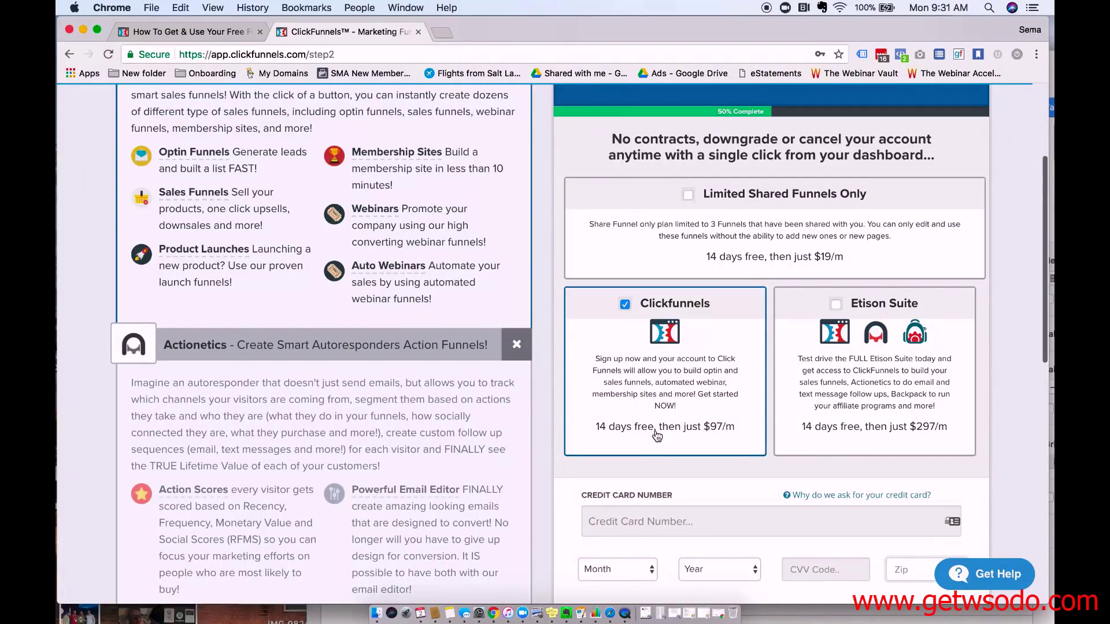
{"action": "scroll", "coordinate": [657, 436], "scroll_direction": "down", "scroll_amount": 1}
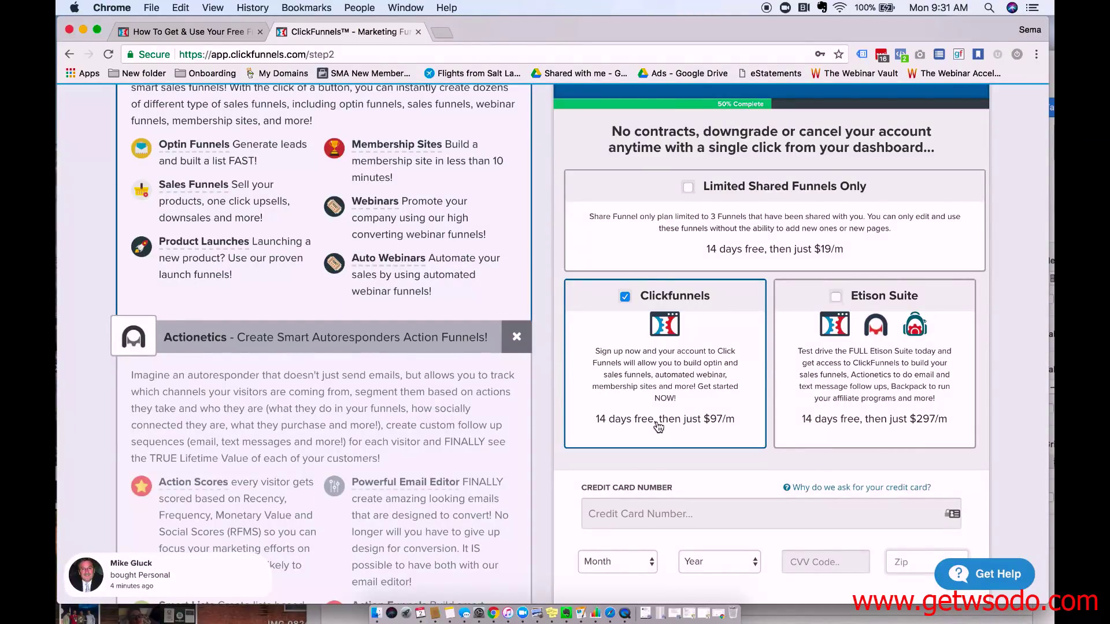
{"action": "scroll", "coordinate": [658, 426], "scroll_direction": "down", "scroll_amount": 5}
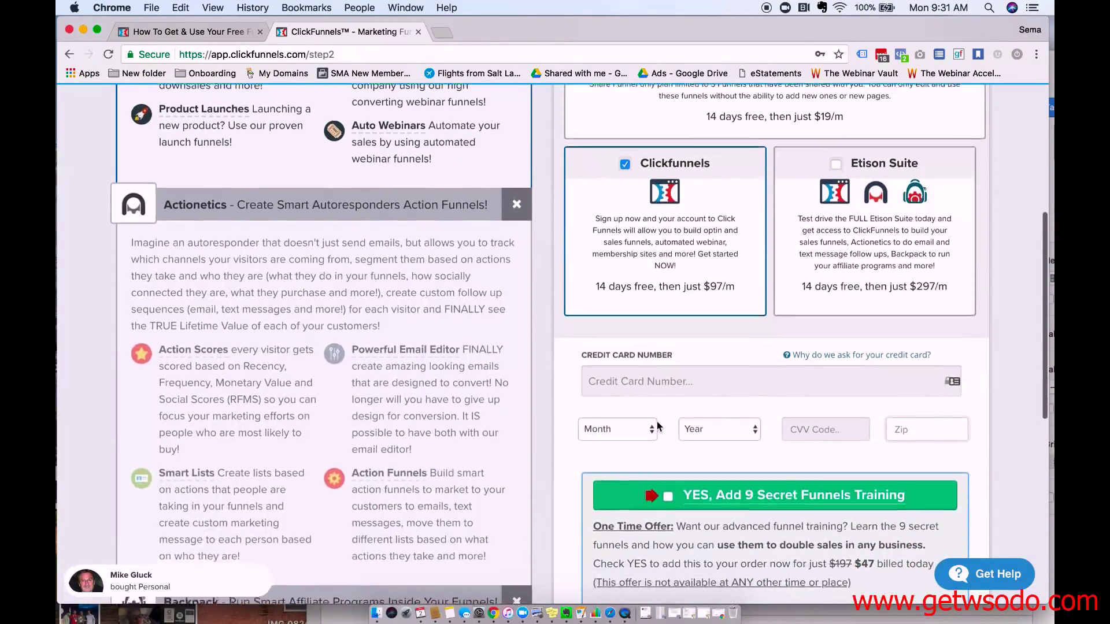
{"action": "scroll", "coordinate": [658, 426], "scroll_direction": "down", "scroll_amount": 4}
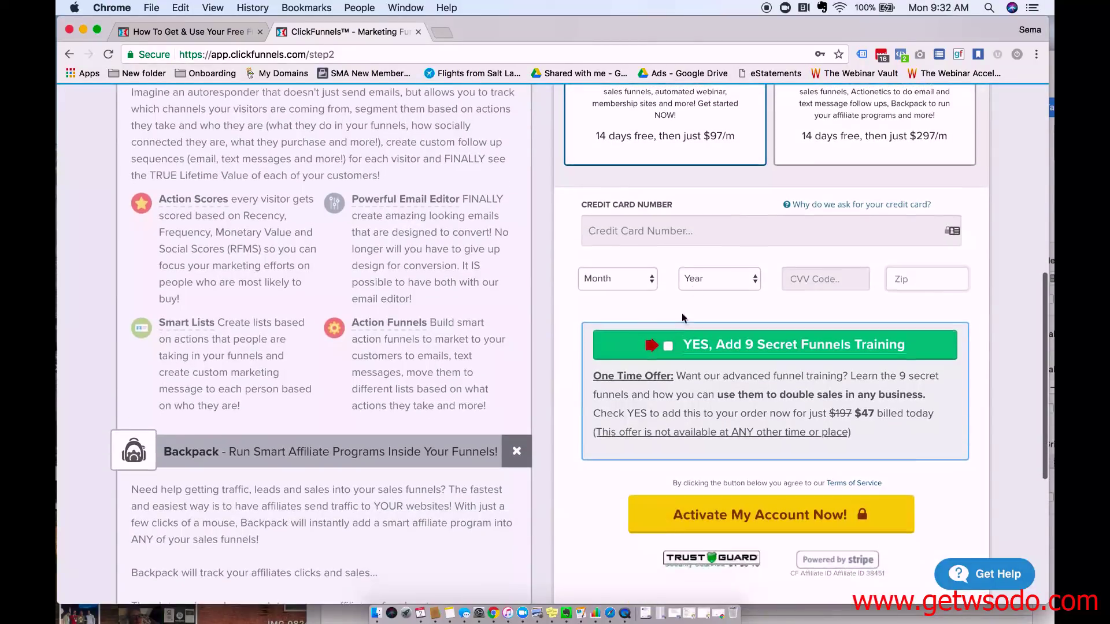
- Enter the credit card details and submit with Activate My Account Now!
{"action": "left_click", "coordinate": [684, 227]}
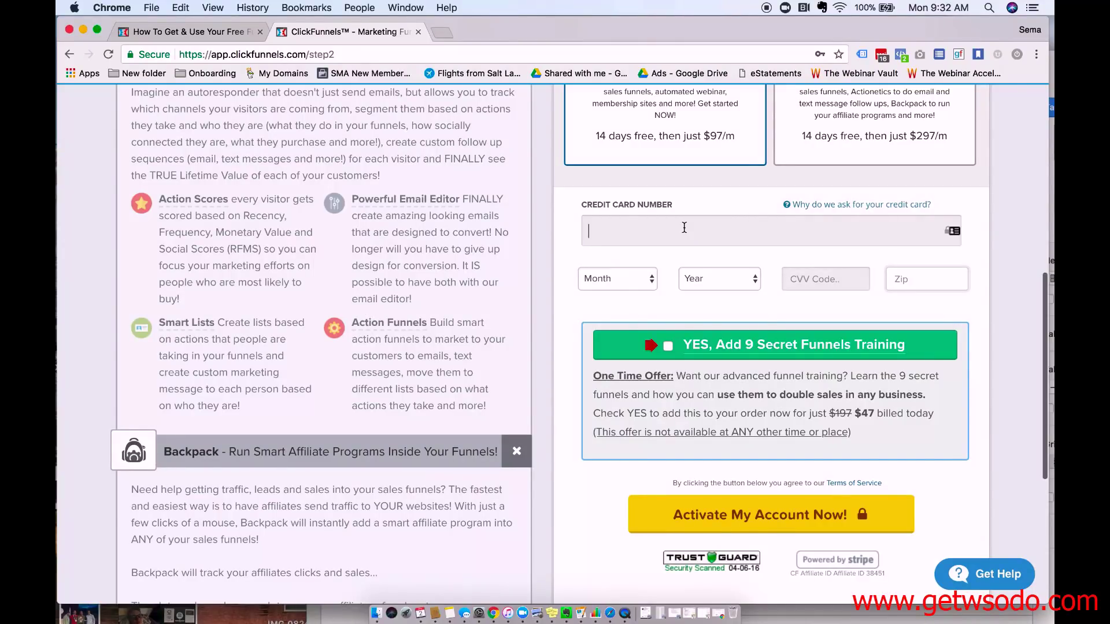
{"action": "scroll", "coordinate": [685, 227], "scroll_direction": "up", "scroll_amount": 5}
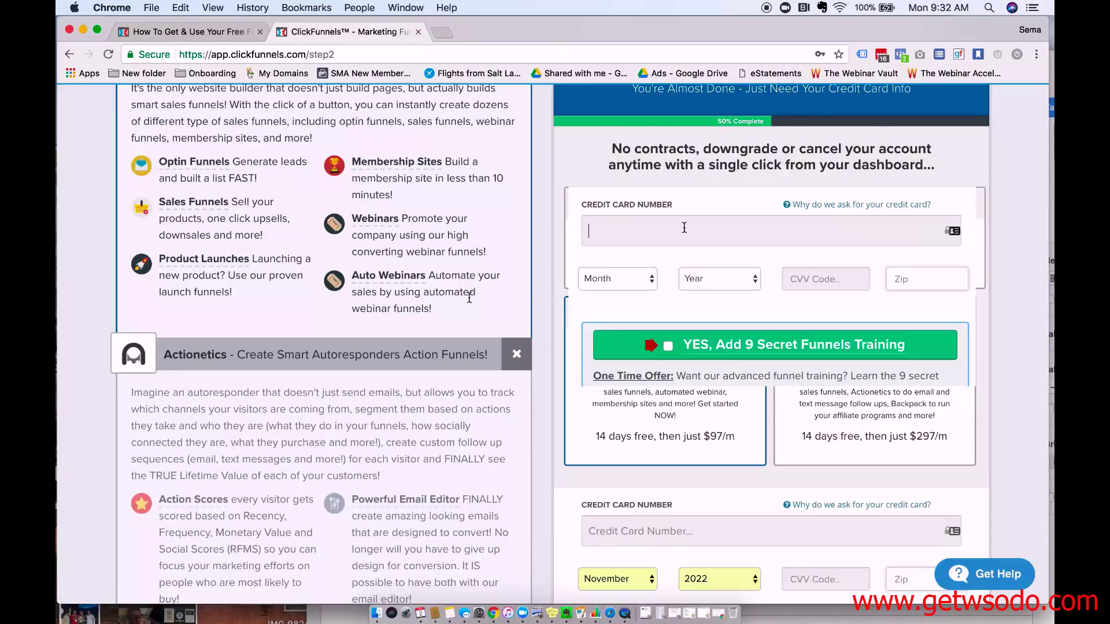
{"action": "scroll", "coordinate": [471, 289], "scroll_direction": "down", "scroll_amount": 4}
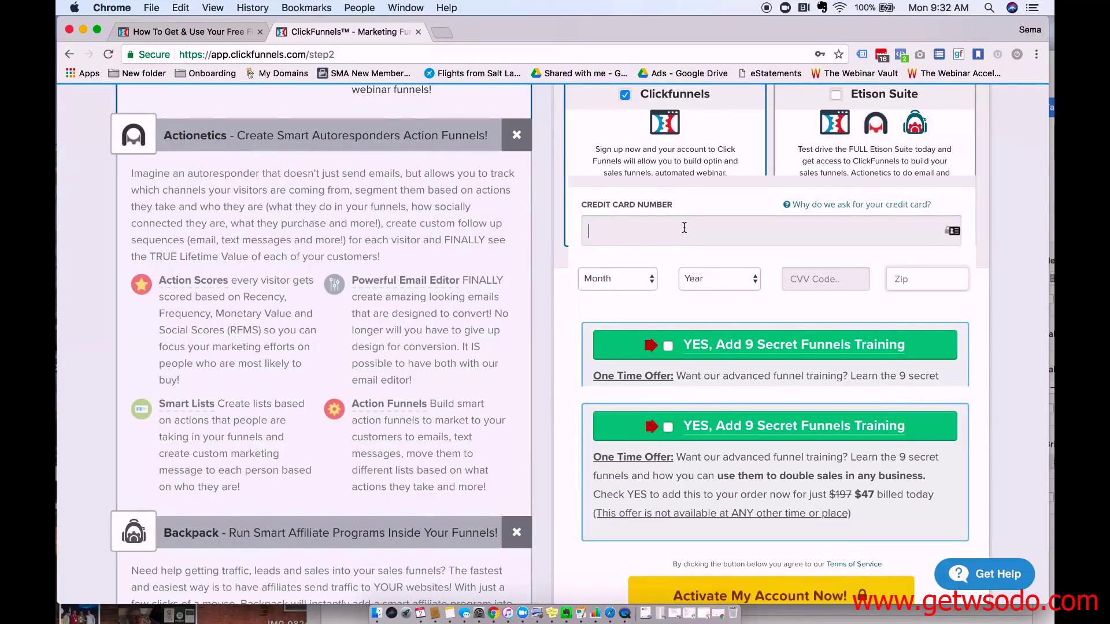
{"action": "scroll", "coordinate": [797, 483], "scroll_direction": "down", "scroll_amount": 3}
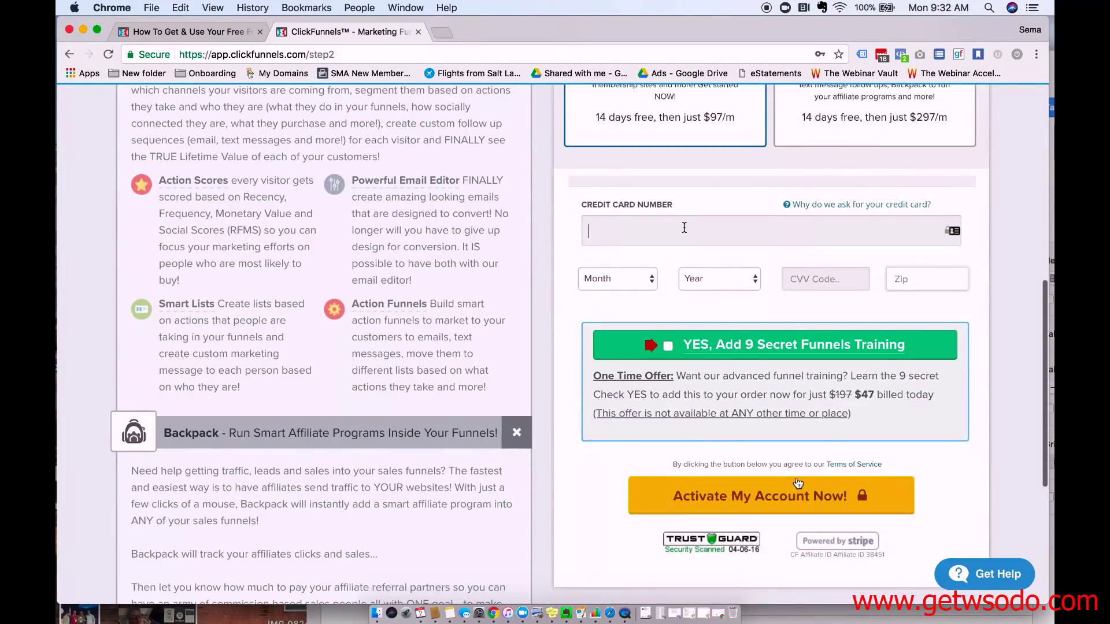
{"action": "scroll", "coordinate": [797, 483], "scroll_direction": "down", "scroll_amount": 2}
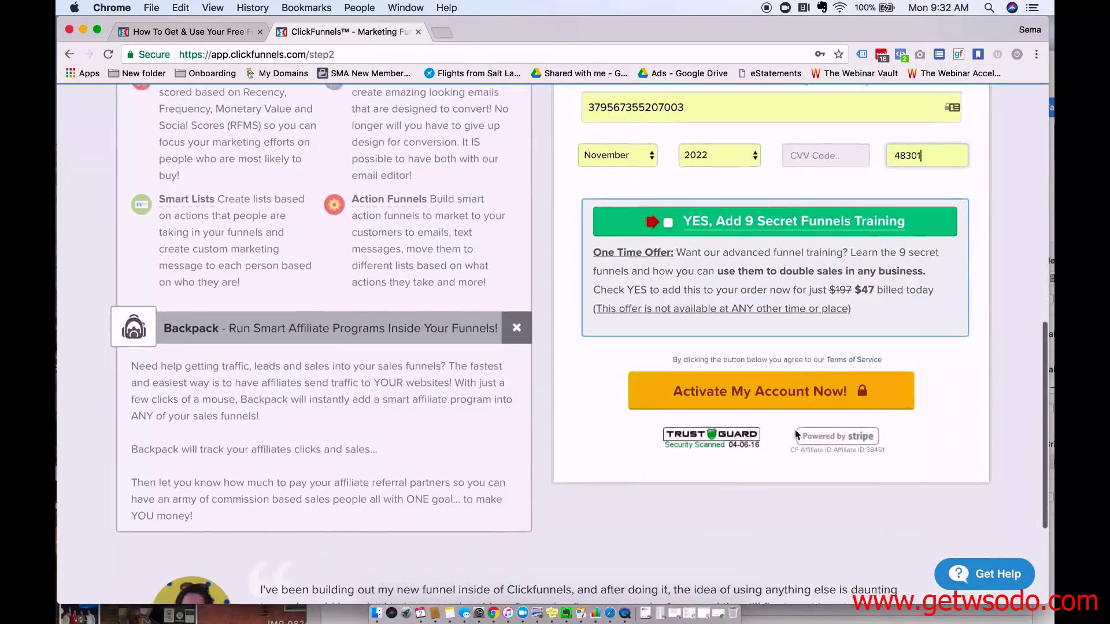
{"action": "left_click", "coordinate": [795, 396]}
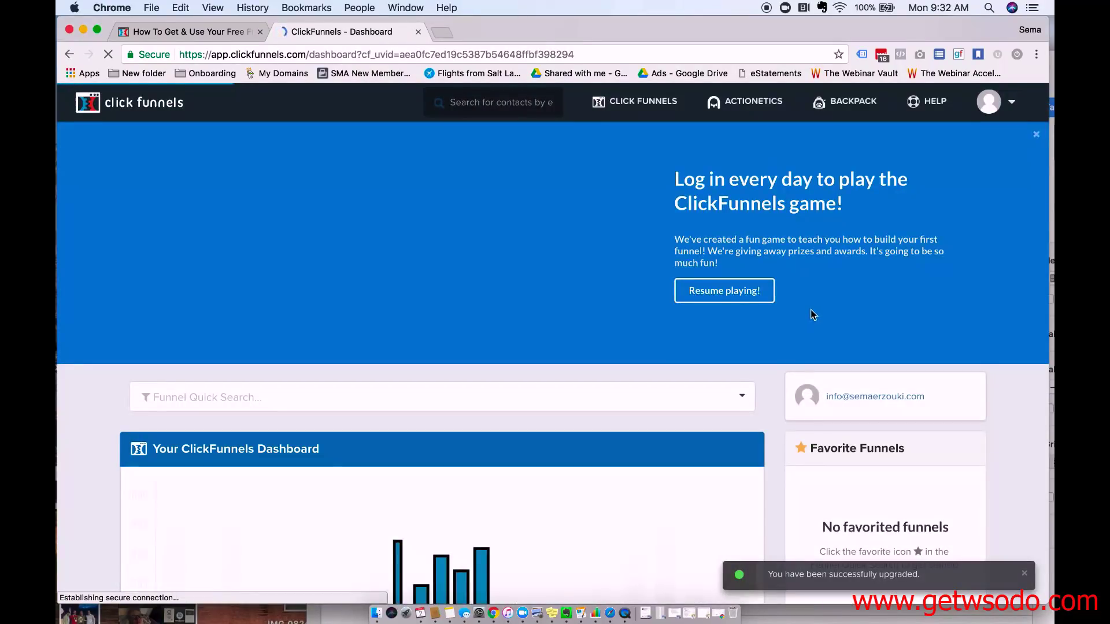
- Go to Browse Funnels from the CLICK FUNNELS menu and pick the Crazy Discount Funnel
{"action": "scroll", "coordinate": [811, 309], "scroll_direction": "down", "scroll_amount": 3}
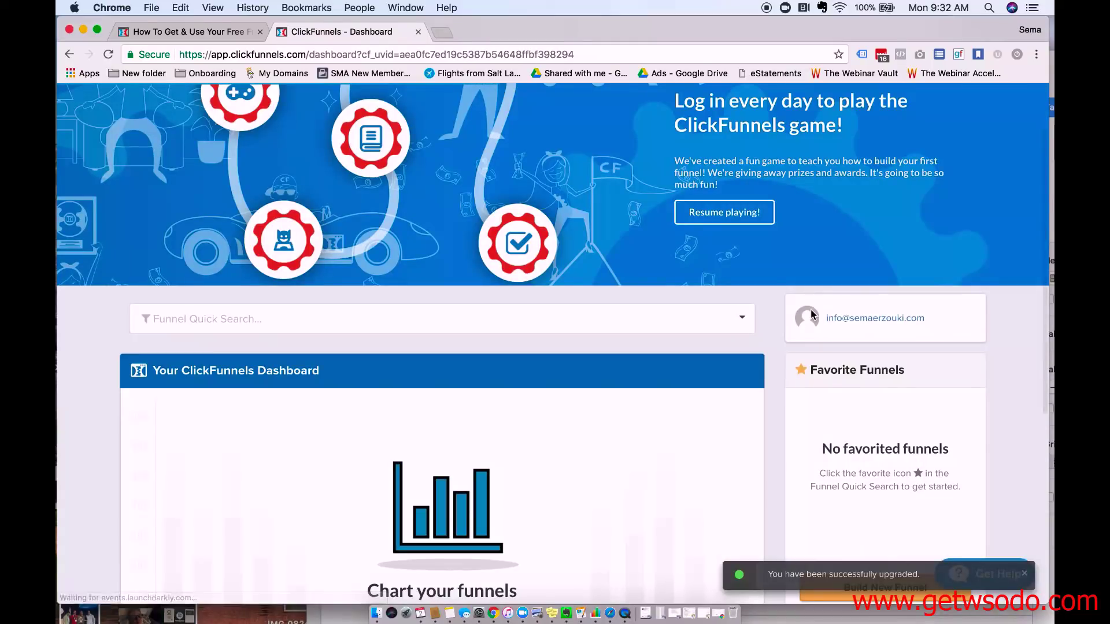
{"action": "scroll", "coordinate": [798, 309], "scroll_direction": "down", "scroll_amount": 3}
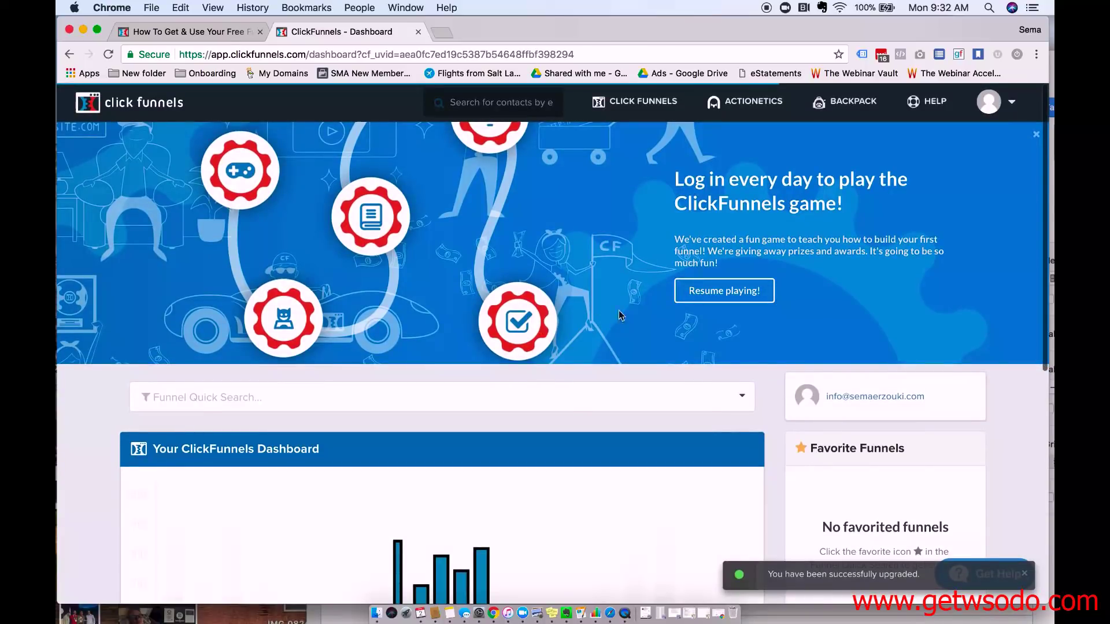
{"action": "left_click", "coordinate": [639, 101]}
{"action": "left_click", "coordinate": [633, 138]}
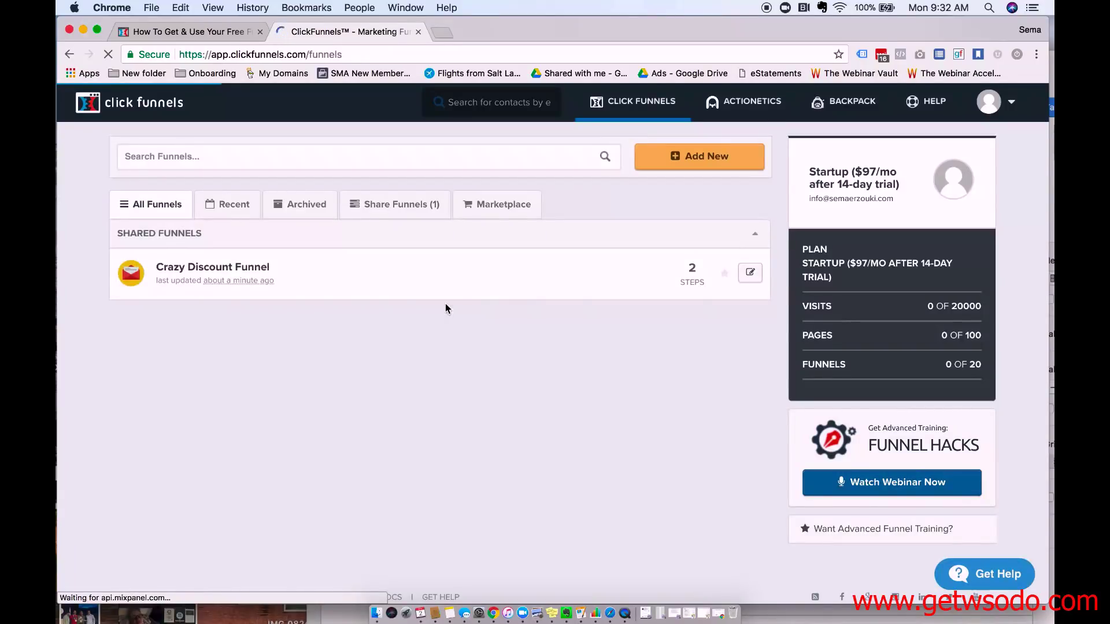
{"action": "left_click", "coordinate": [210, 269]}
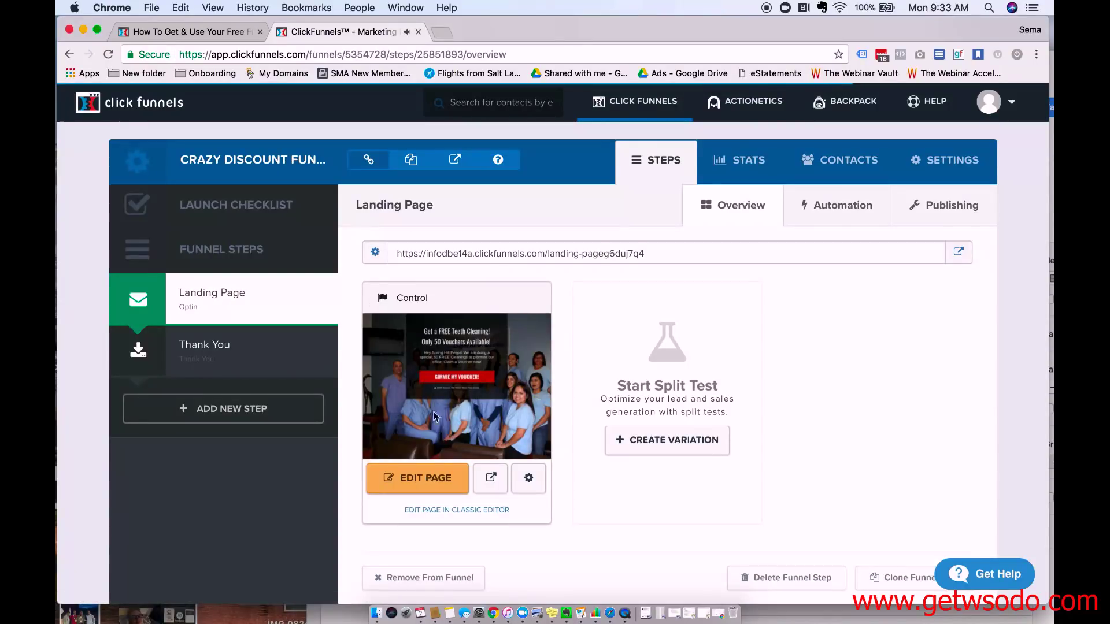
- Open the Free Teeth Cleaning landing page in the page editor
{"action": "left_click", "coordinate": [423, 479]}
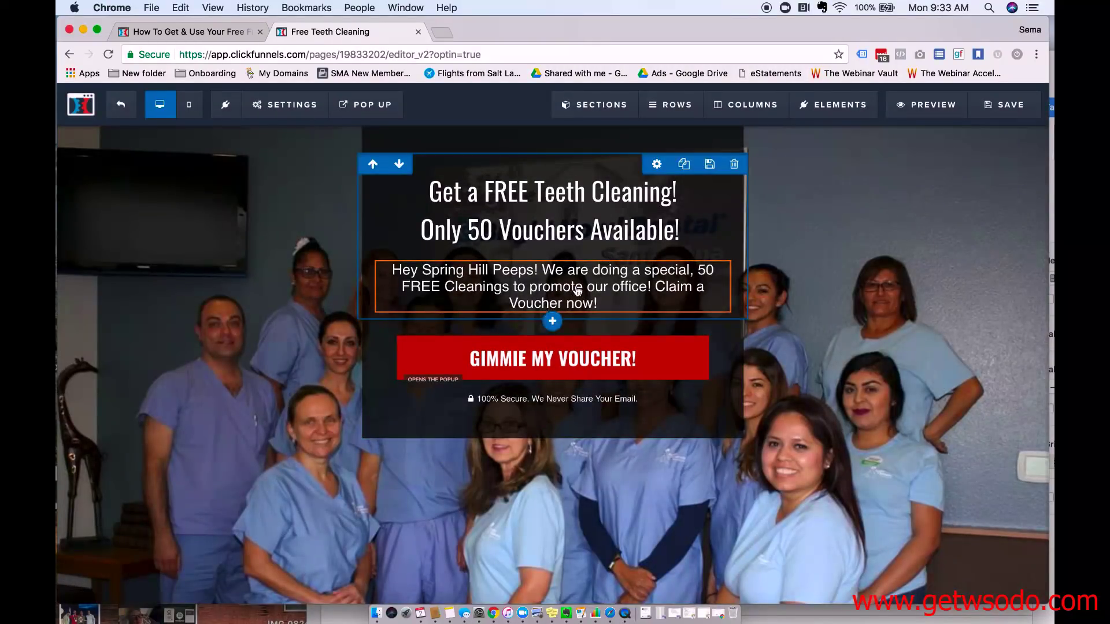
- Replace 'Teeth Cleaning' with 'Adjustment' in the 'Get a FREE Teeth Cleaning!' headline
{"action": "left_click_drag", "start_coordinate": [683, 230], "coordinate": [420, 230]}
{"action": "left_click_drag", "start_coordinate": [429, 192], "coordinate": [677, 192]}
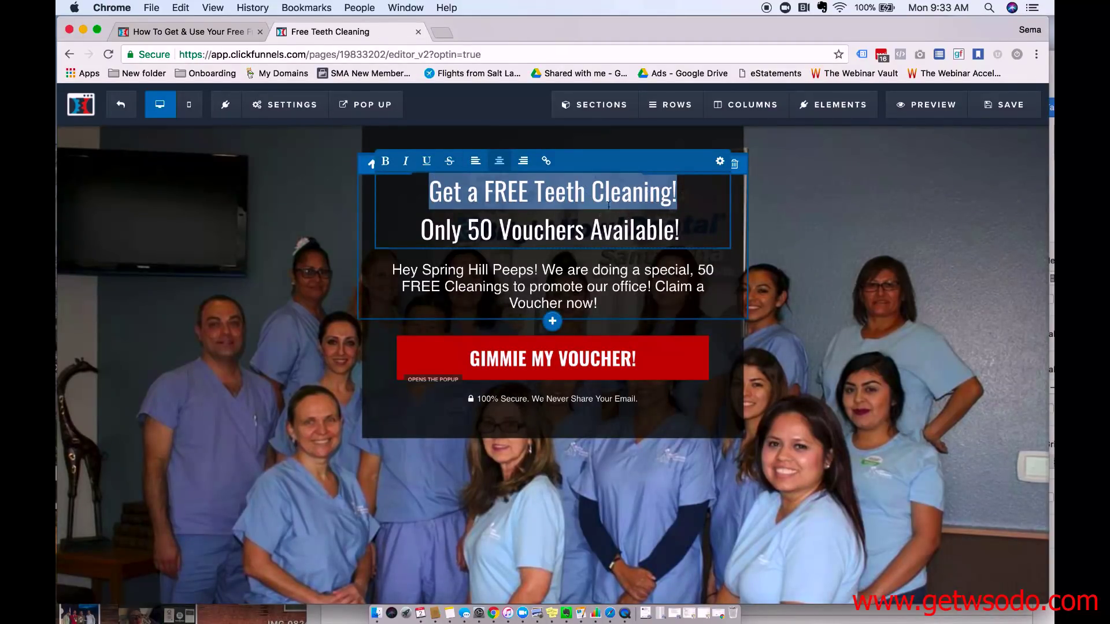
{"action": "left_click", "coordinate": [630, 228]}
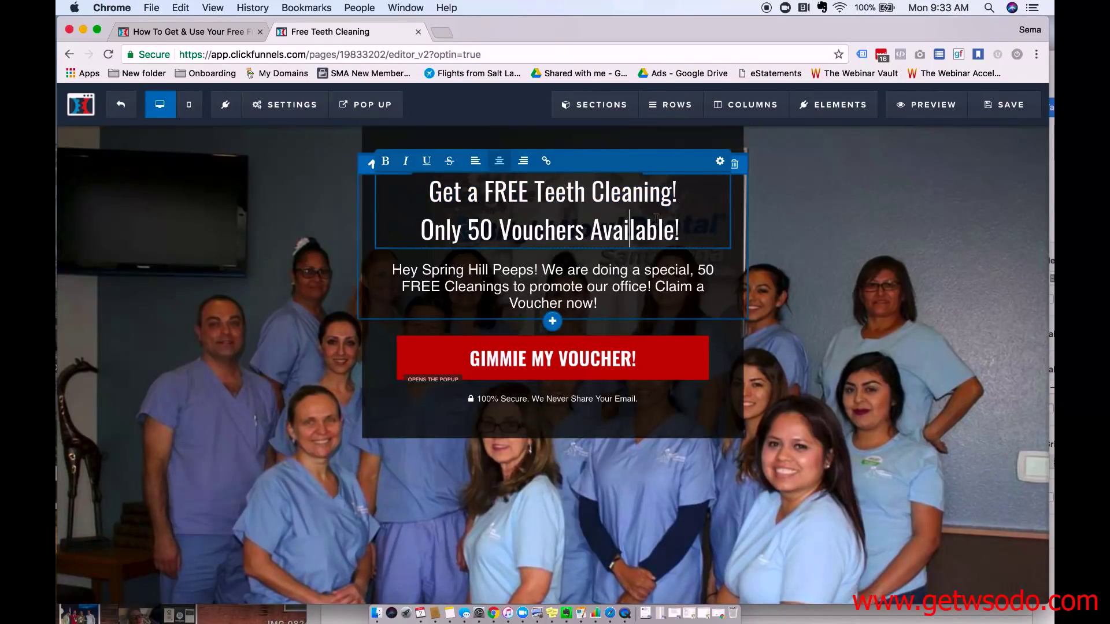
{"action": "left_click", "coordinate": [543, 257]}
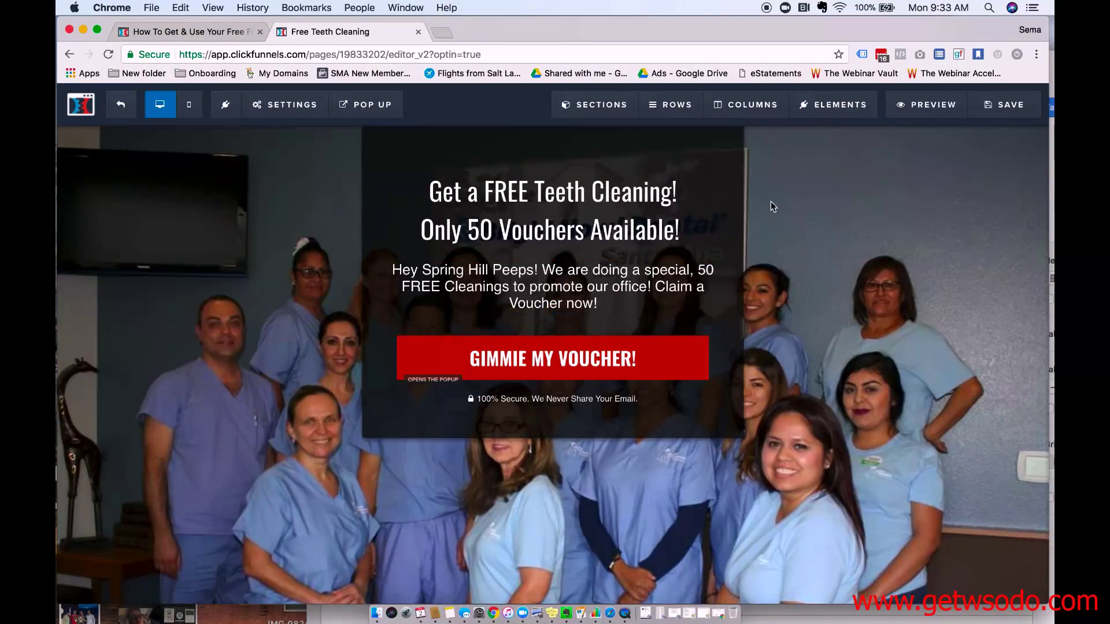
{"action": "left_click", "coordinate": [632, 222]}
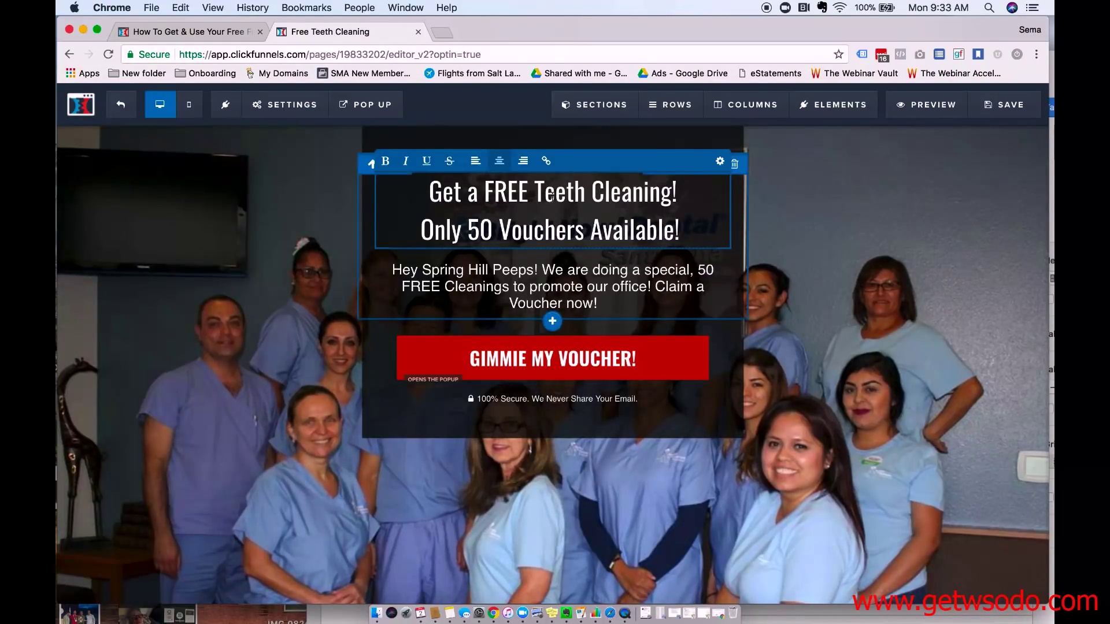
{"action": "left_click_drag", "start_coordinate": [545, 192], "coordinate": [672, 193]}
{"action": "type", "text": "a"}
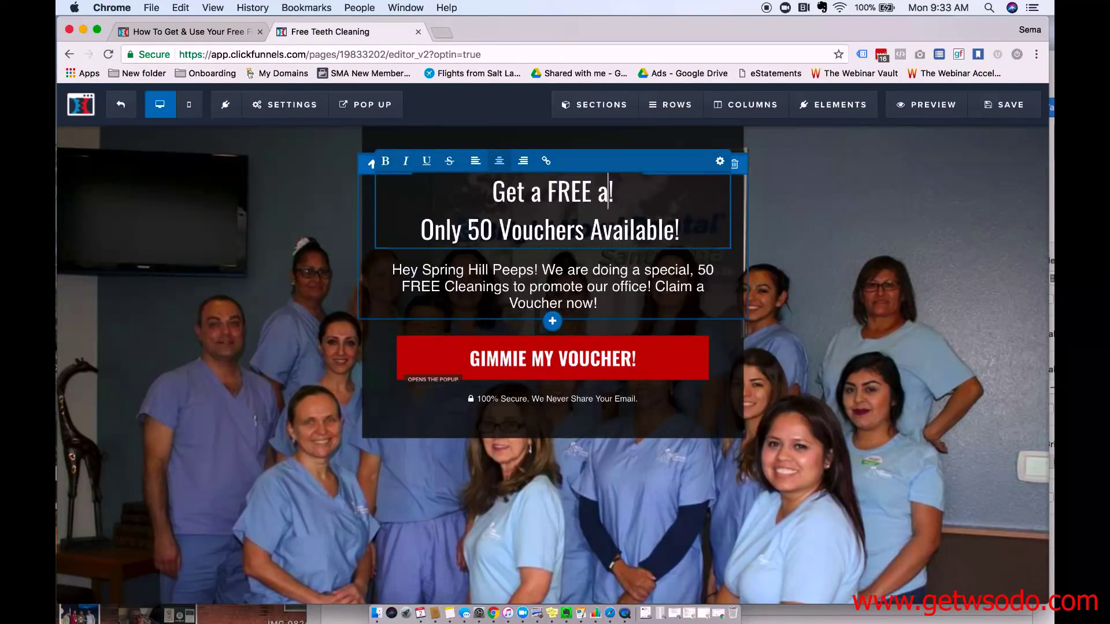
{"action": "key", "text": "BackSpace"}
{"action": "type", "text": "Adjustment"}
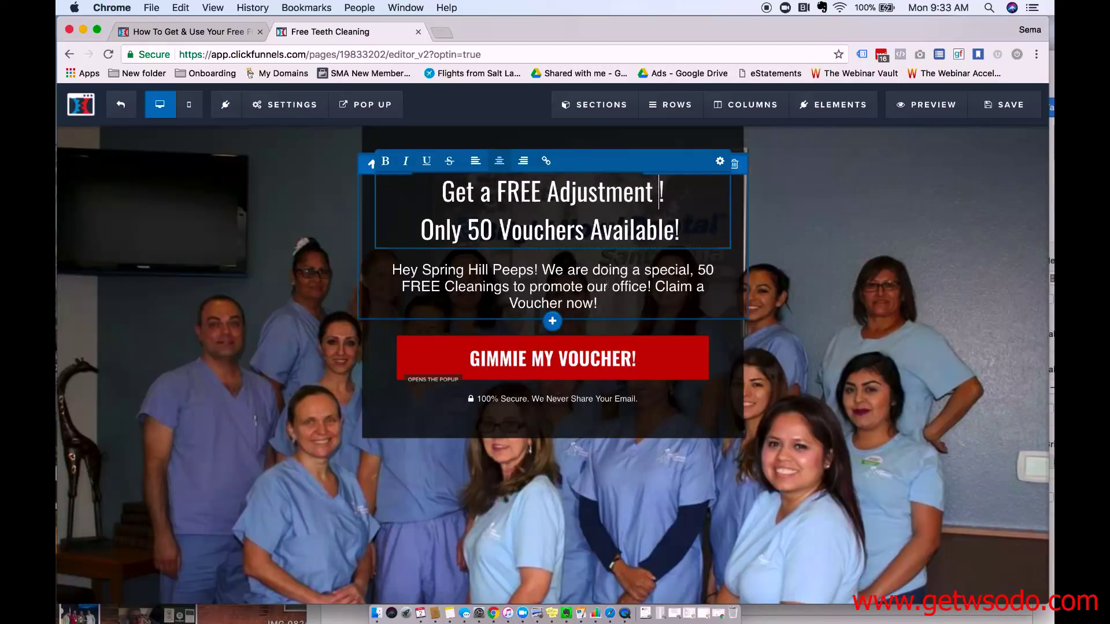
{"action": "left_click", "coordinate": [825, 319]}
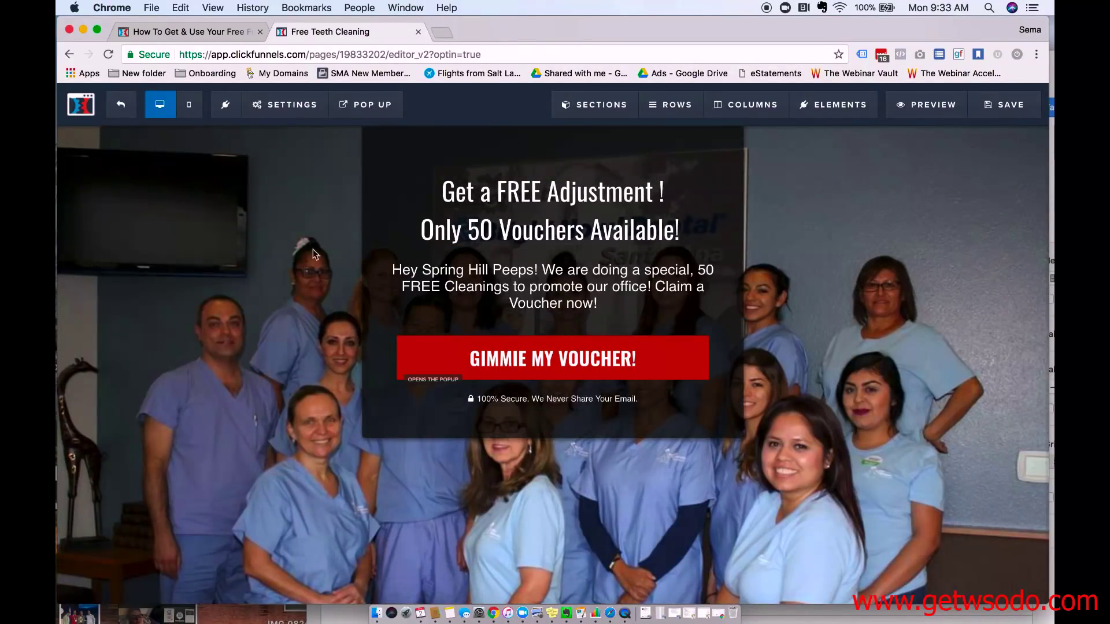
{"action": "left_click", "coordinate": [291, 113]}
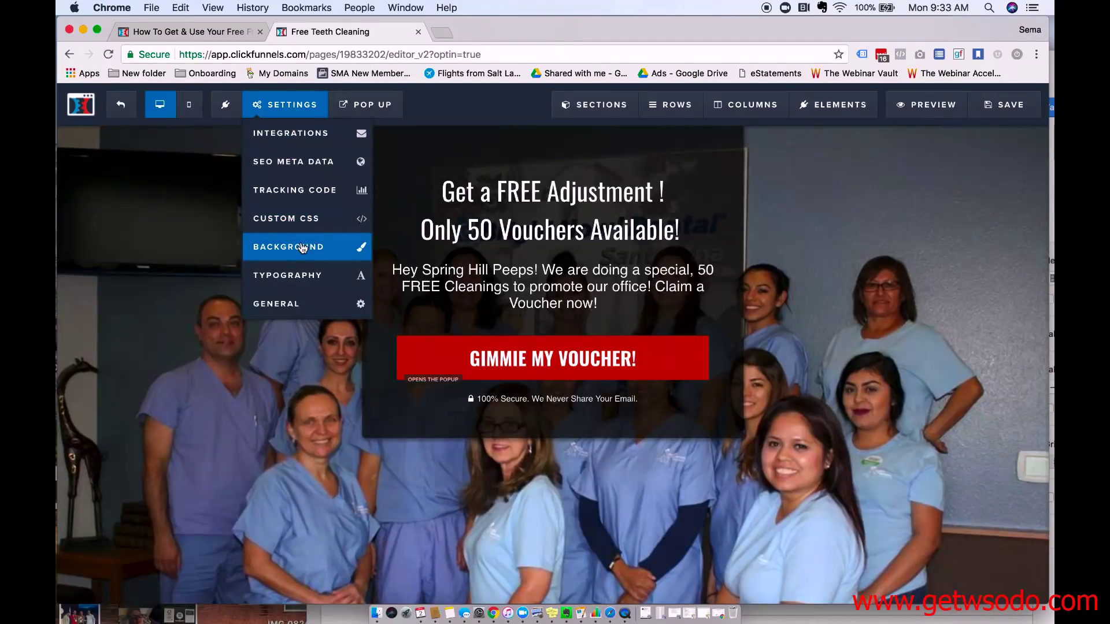
- Set the page background to the blue gradient tile from the Gradient / Simple Color library
{"action": "left_click", "coordinate": [300, 247]}
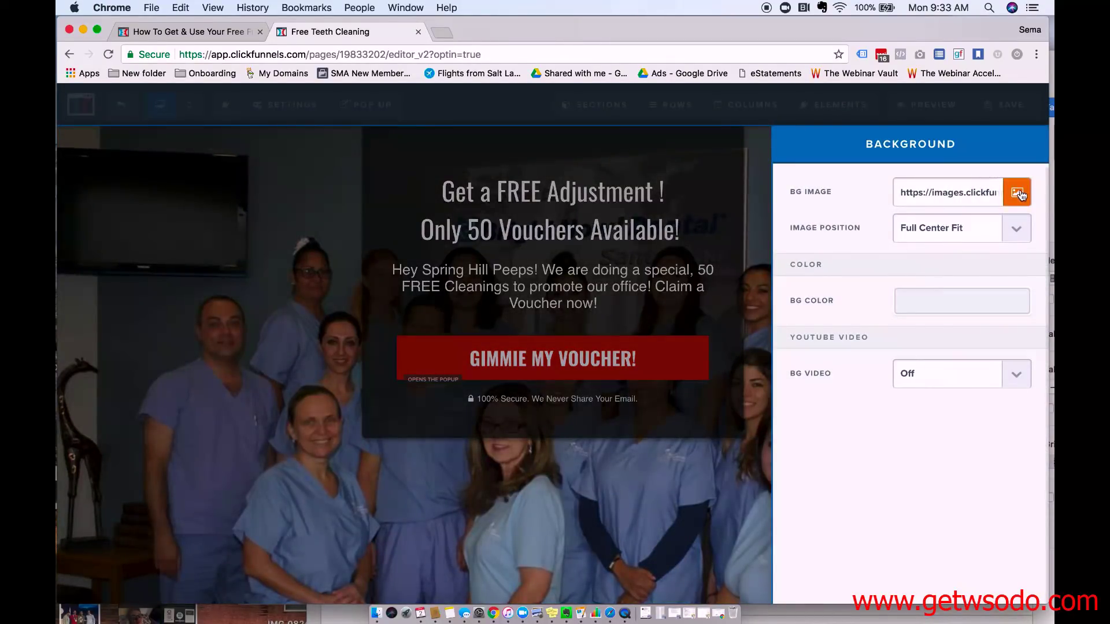
{"action": "left_click", "coordinate": [1019, 191]}
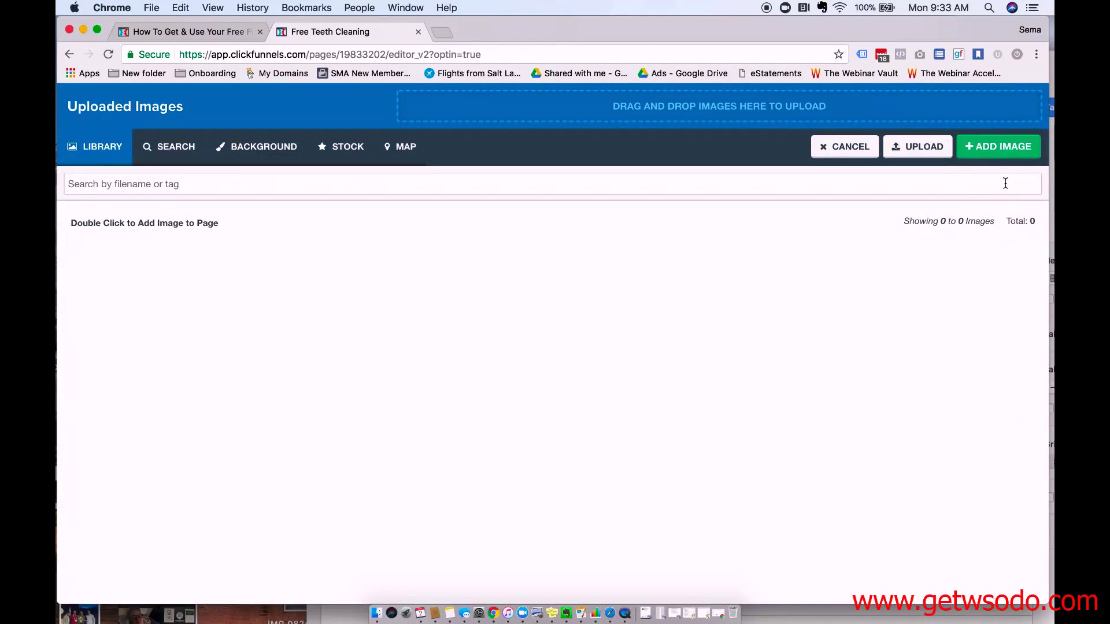
{"action": "left_click", "coordinate": [923, 148]}
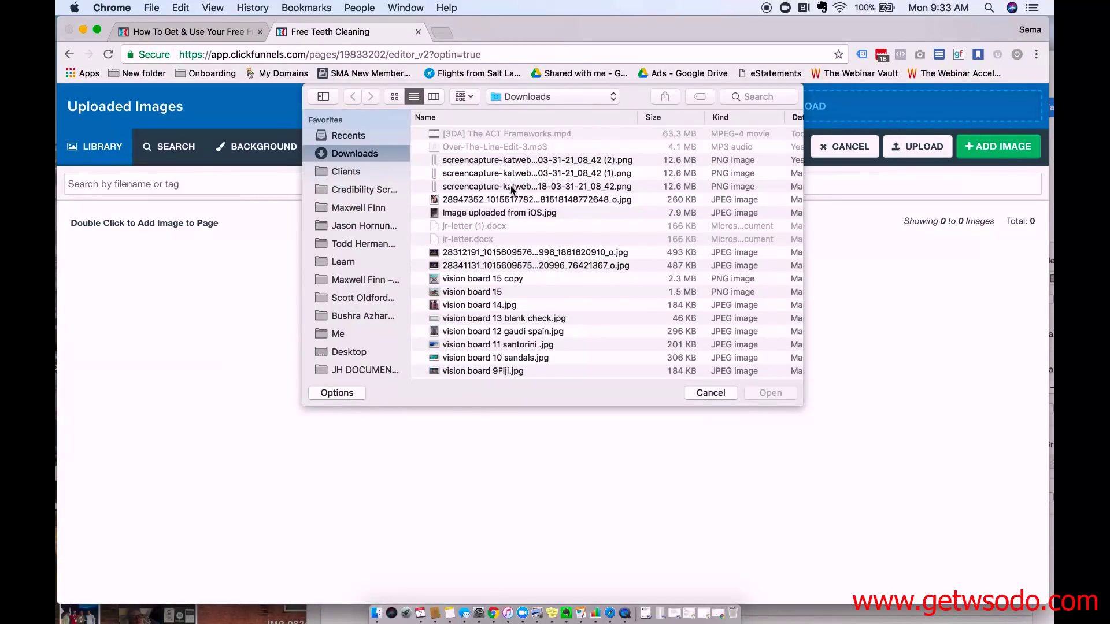
{"action": "left_click", "coordinate": [701, 393]}
{"action": "left_click", "coordinate": [263, 144]}
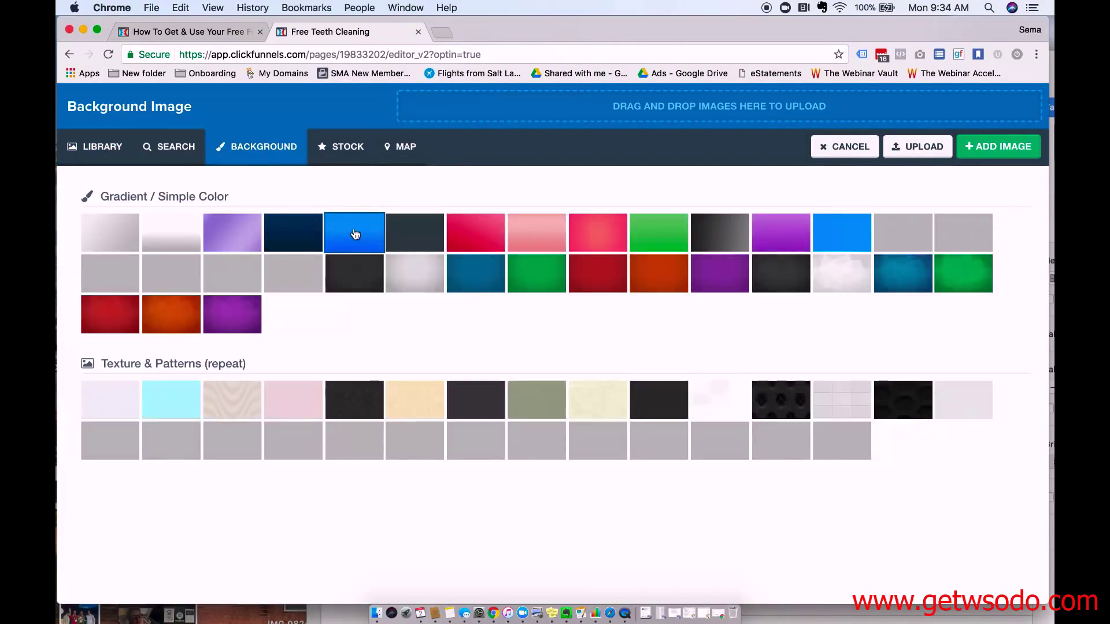
{"action": "left_click", "coordinate": [352, 234]}
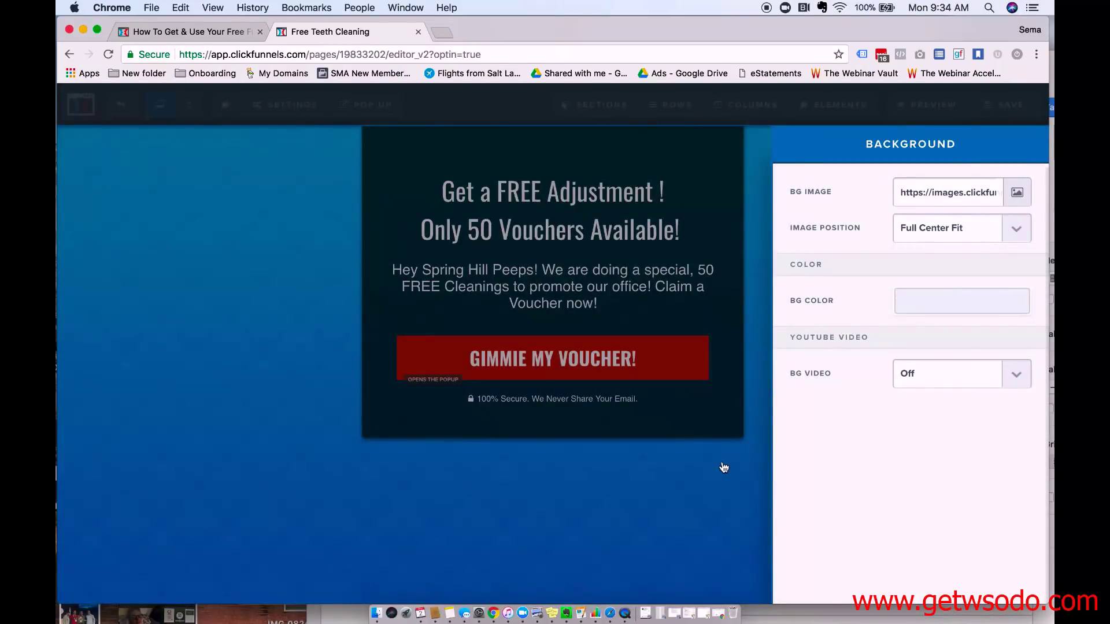
{"action": "left_click", "coordinate": [724, 467]}
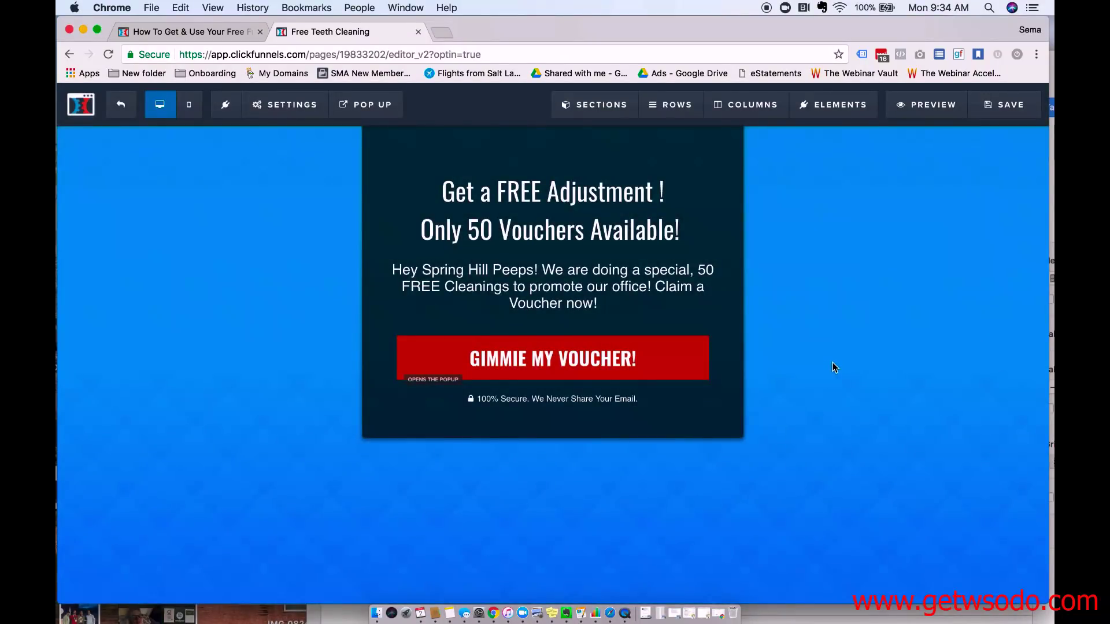
- Preview the voucher signup pop-up and close it
{"action": "left_click", "coordinate": [535, 306]}
{"action": "left_click", "coordinate": [769, 295]}
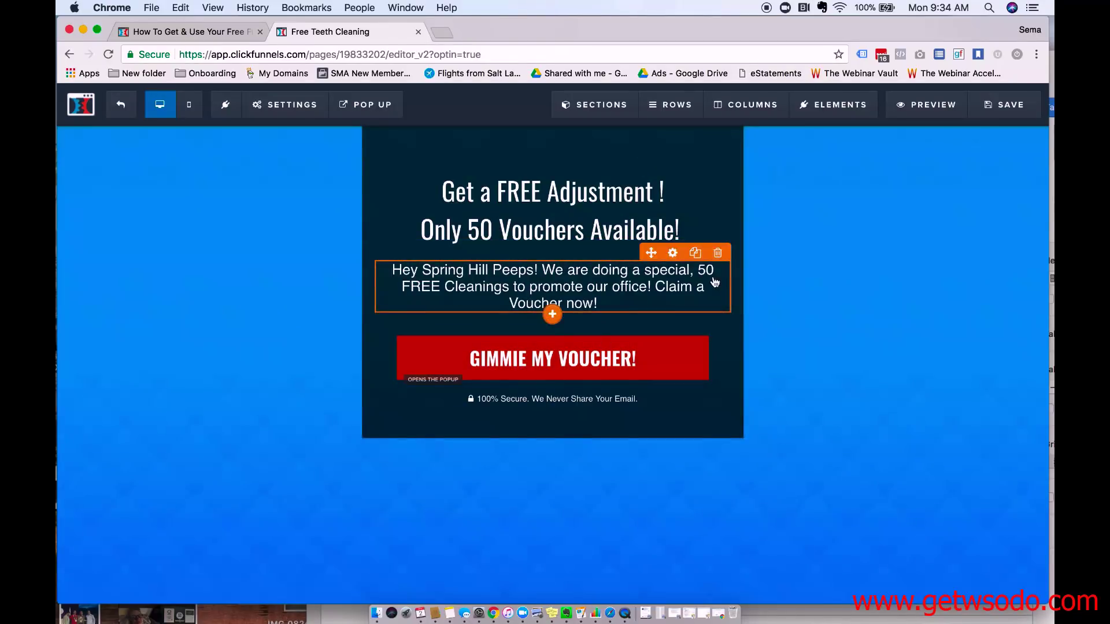
{"action": "mouse_move", "coordinate": [379, 110]}
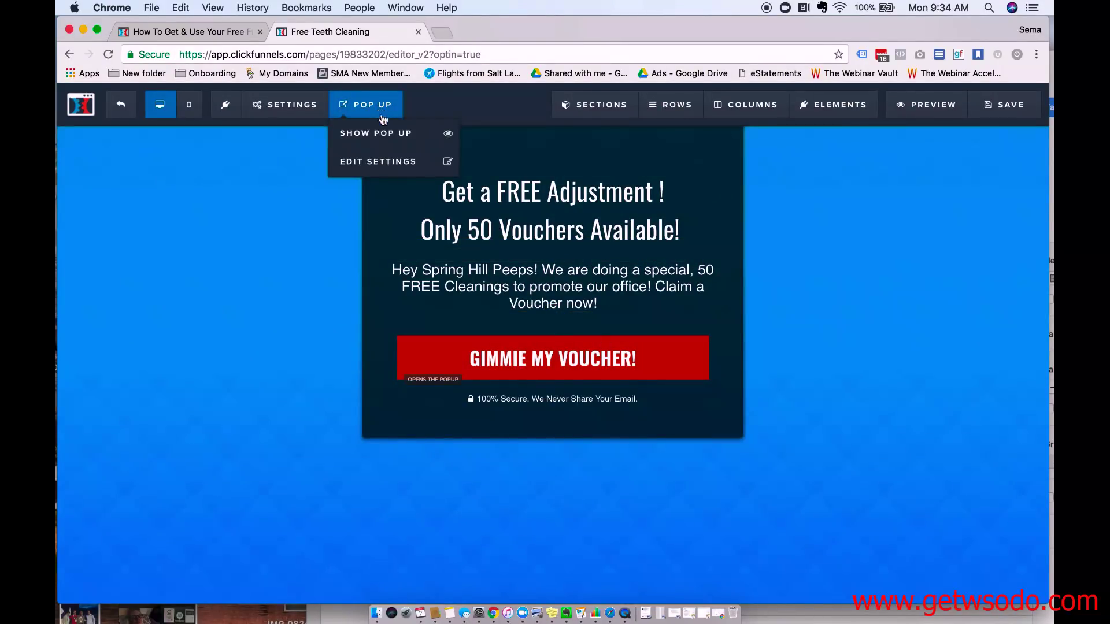
{"action": "left_click", "coordinate": [386, 135]}
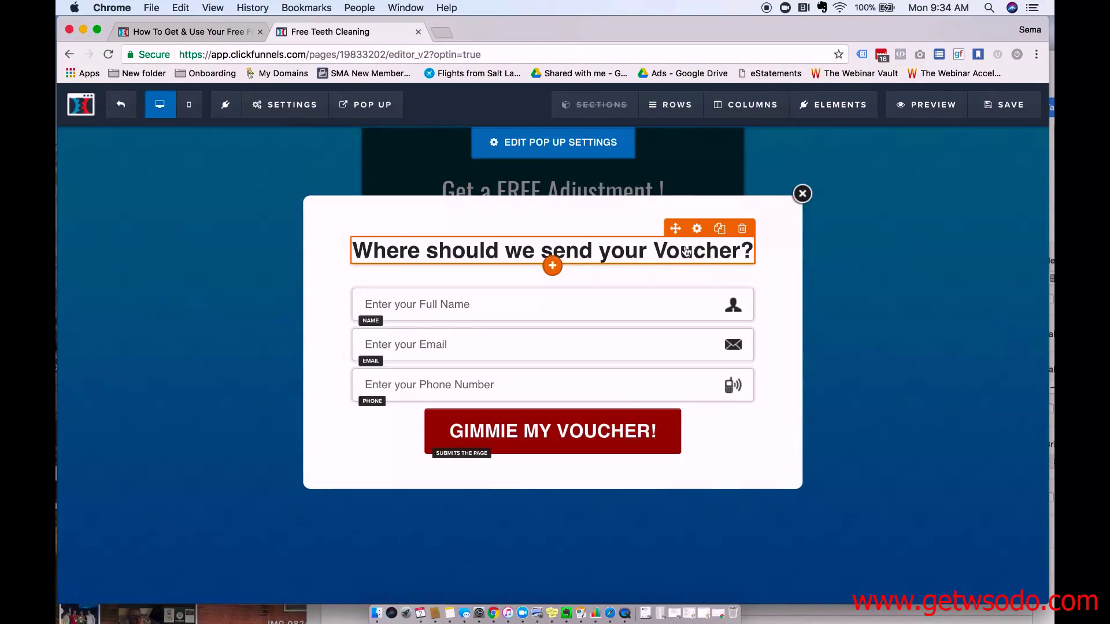
{"action": "left_click", "coordinate": [818, 228]}
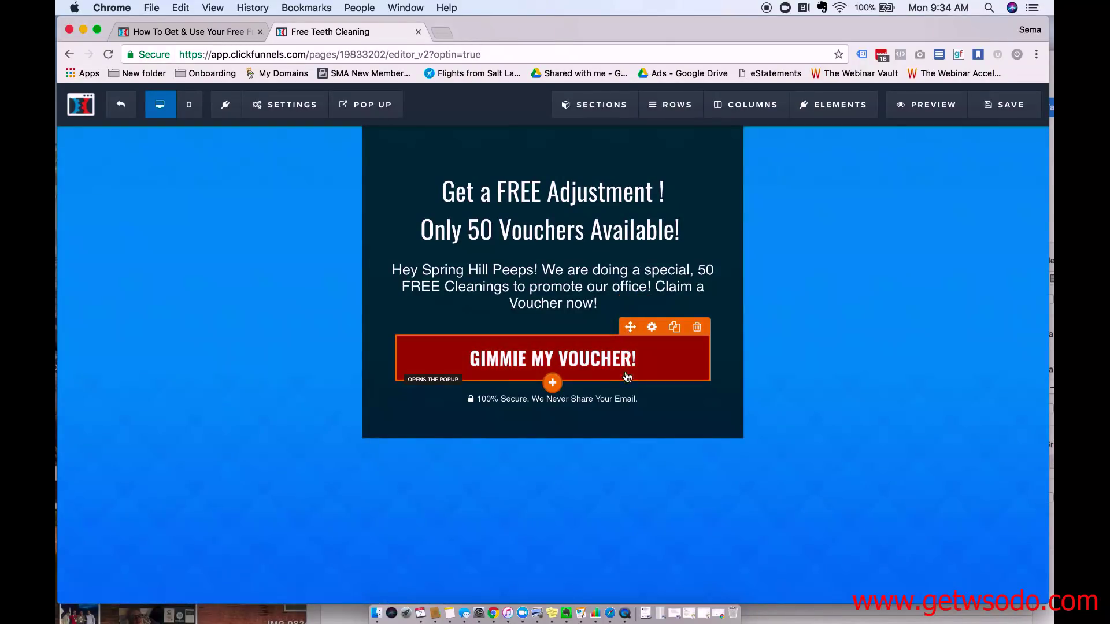
- Move the GIMMIE MY VOUCHER! button lower in the offer box, save, and exit the editor
{"action": "left_click_drag", "start_coordinate": [630, 327], "coordinate": [615, 393]}
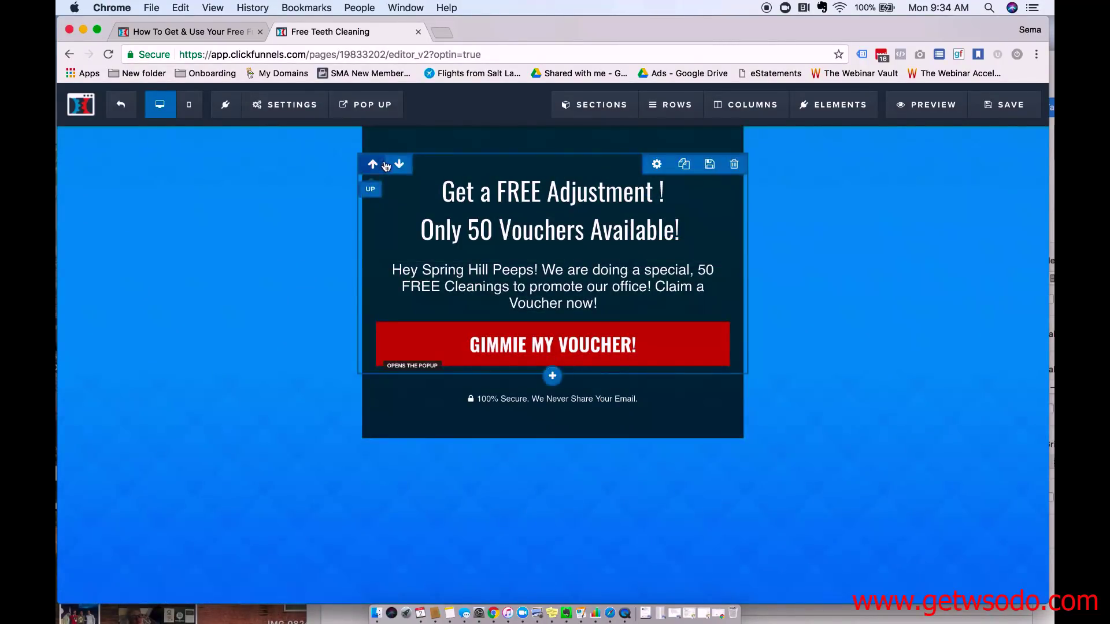
{"action": "mouse_move", "coordinate": [291, 107]}
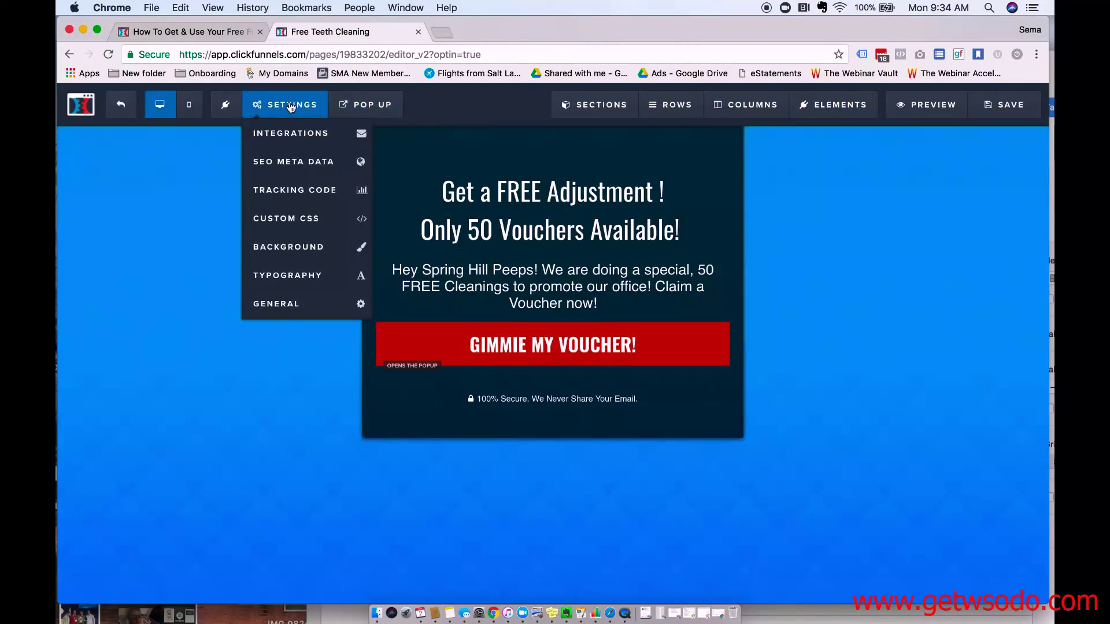
{"action": "left_click", "coordinate": [1008, 108]}
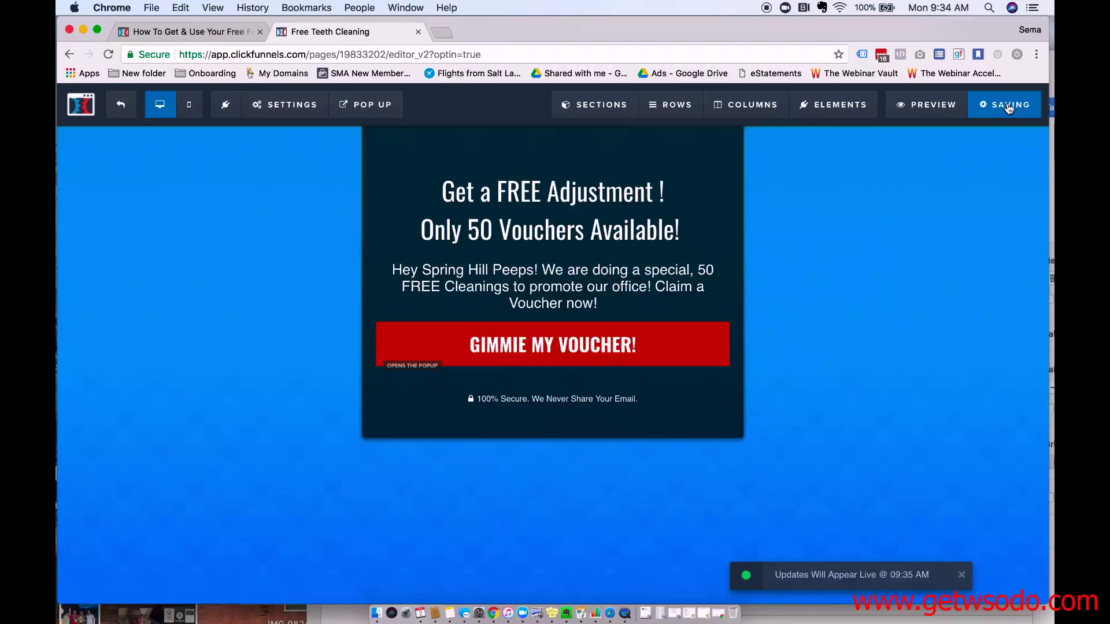
{"action": "left_click", "coordinate": [121, 113]}
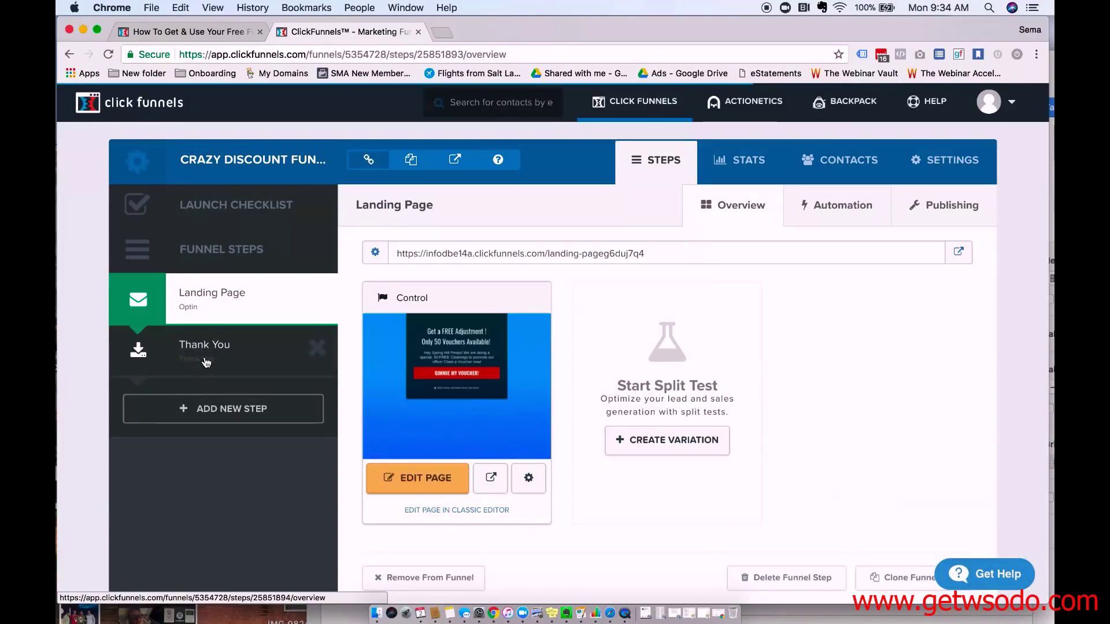
- Select the Thank You step and open its page in the editor
{"action": "left_click", "coordinate": [206, 362]}
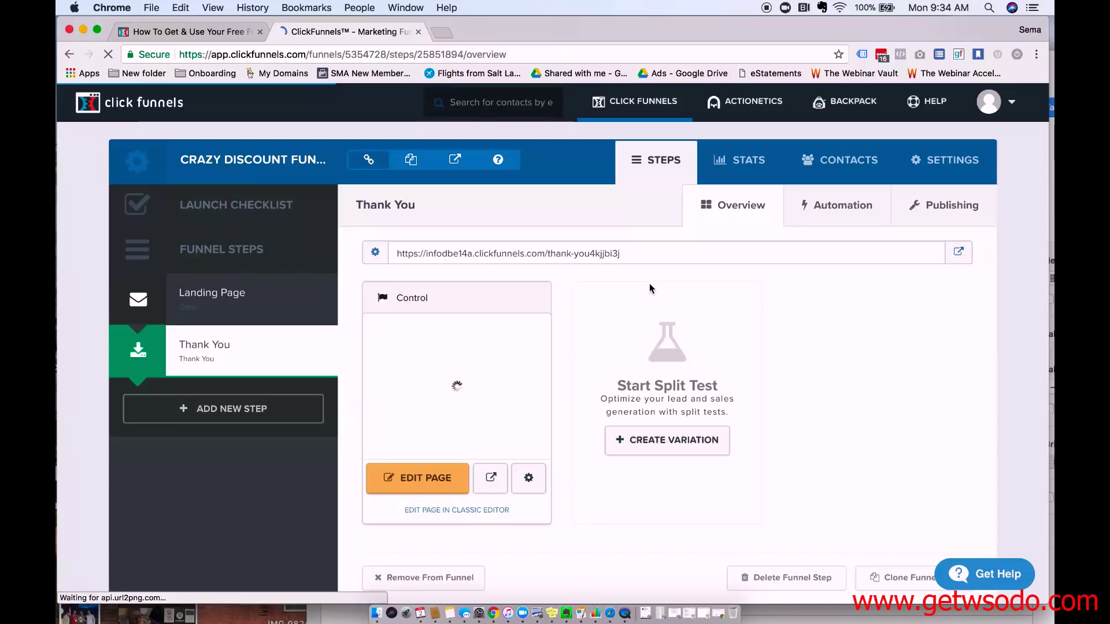
{"action": "scroll", "coordinate": [622, 291], "scroll_direction": "down", "scroll_amount": 1}
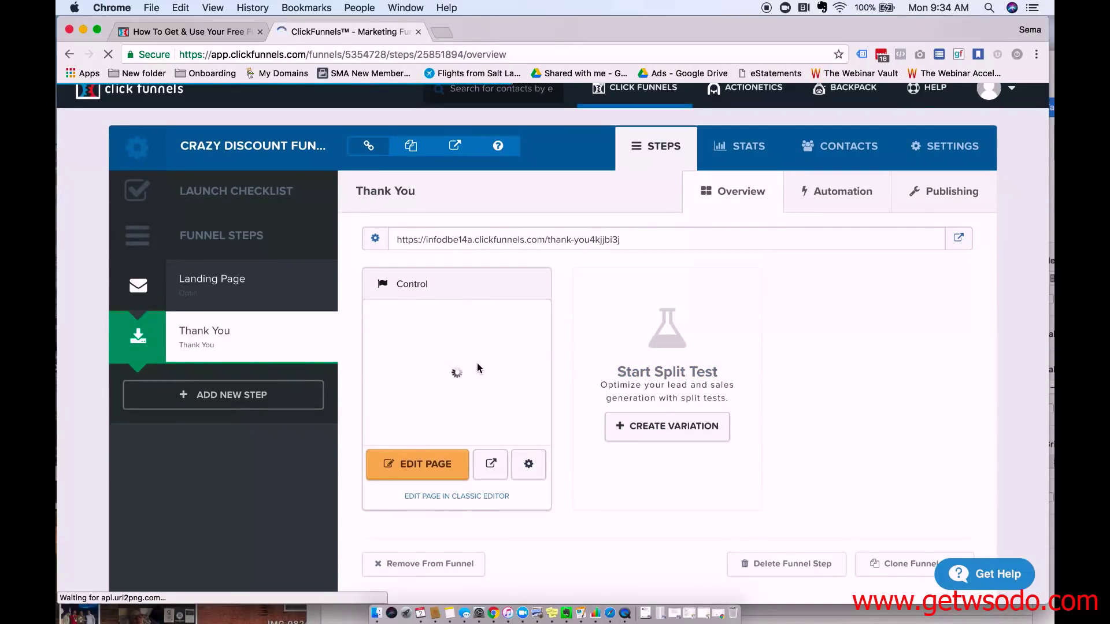
{"action": "left_click", "coordinate": [441, 468]}
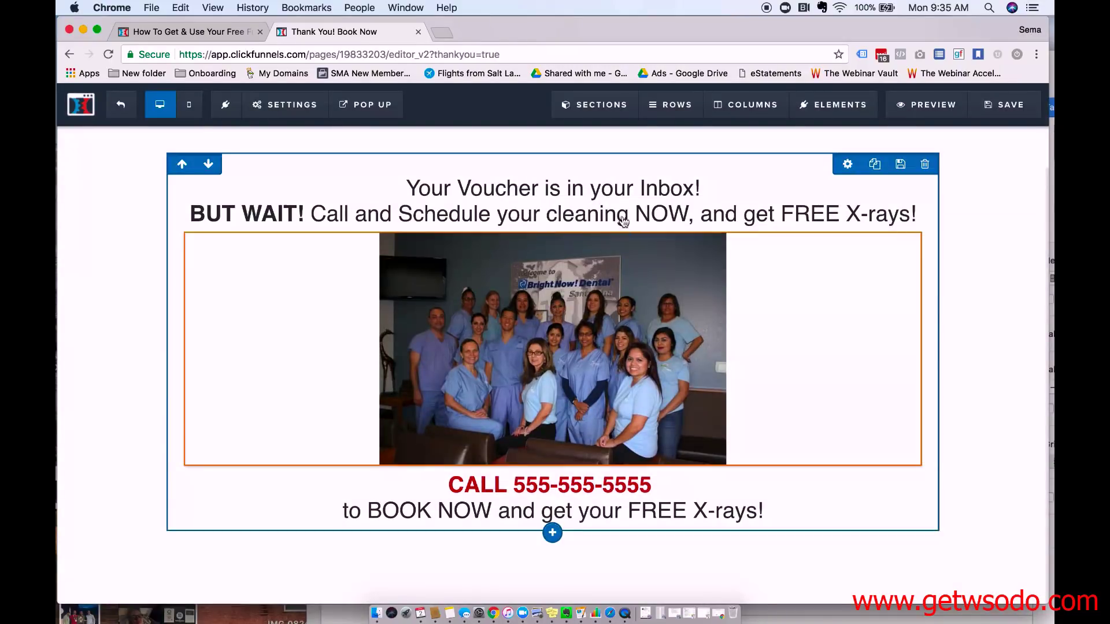
{"action": "left_click", "coordinate": [597, 189]}
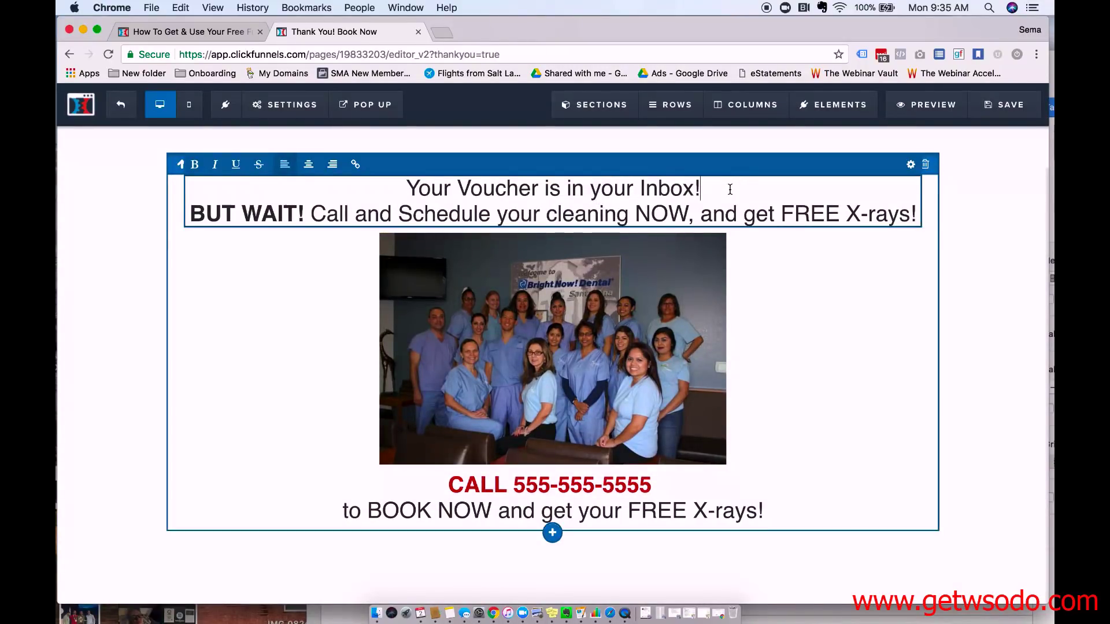
{"action": "left_click", "coordinate": [539, 484]}
{"action": "double_click", "coordinate": [539, 486]}
{"action": "left_click", "coordinate": [722, 488], "text": "shift"}
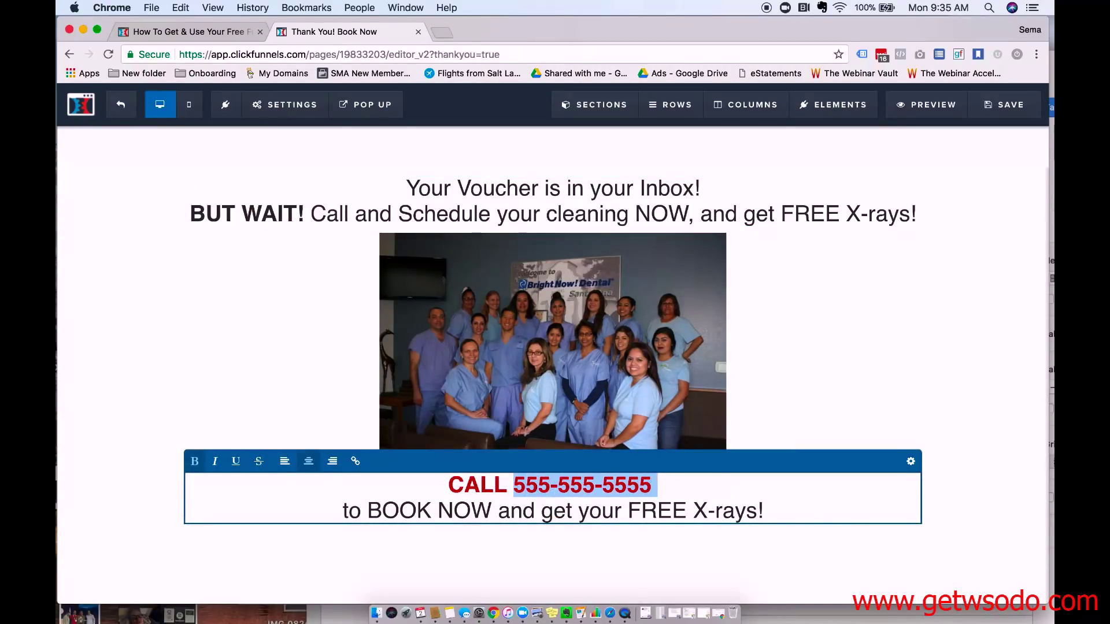
{"action": "type", "text": "222-2-"}
{"action": "key", "text": "BackSpace"}
{"action": "type", "text": "222"}
{"action": "key", "text": "BackSpace"}
{"action": "type", "text": "---"}
{"action": "key", "text": "BackSpace"}
{"action": "key", "text": "BackSpace"}
{"action": "type", "text": "2222"}
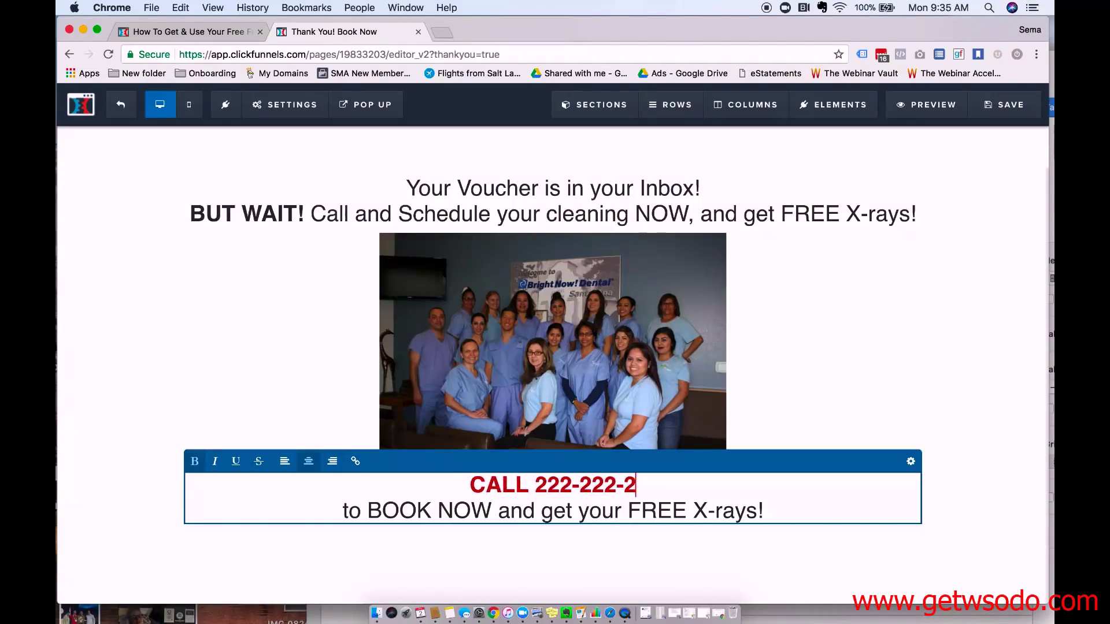
{"action": "left_click", "coordinate": [793, 303]}
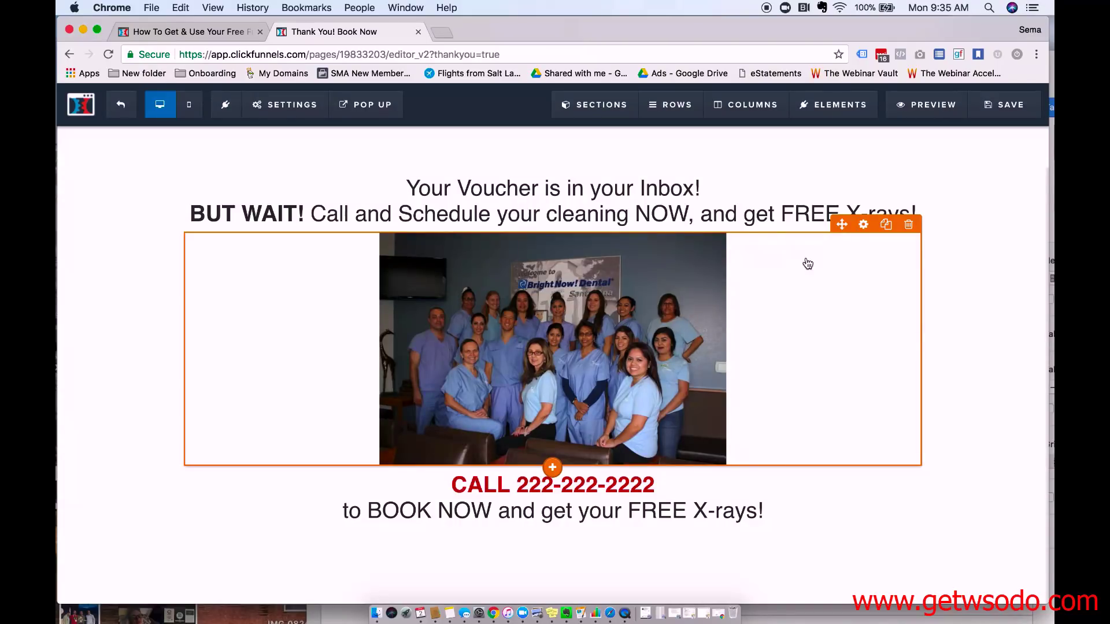
- Open the staff photo's image picker, then cancel without replacing the photo
{"action": "left_click", "coordinate": [863, 224]}
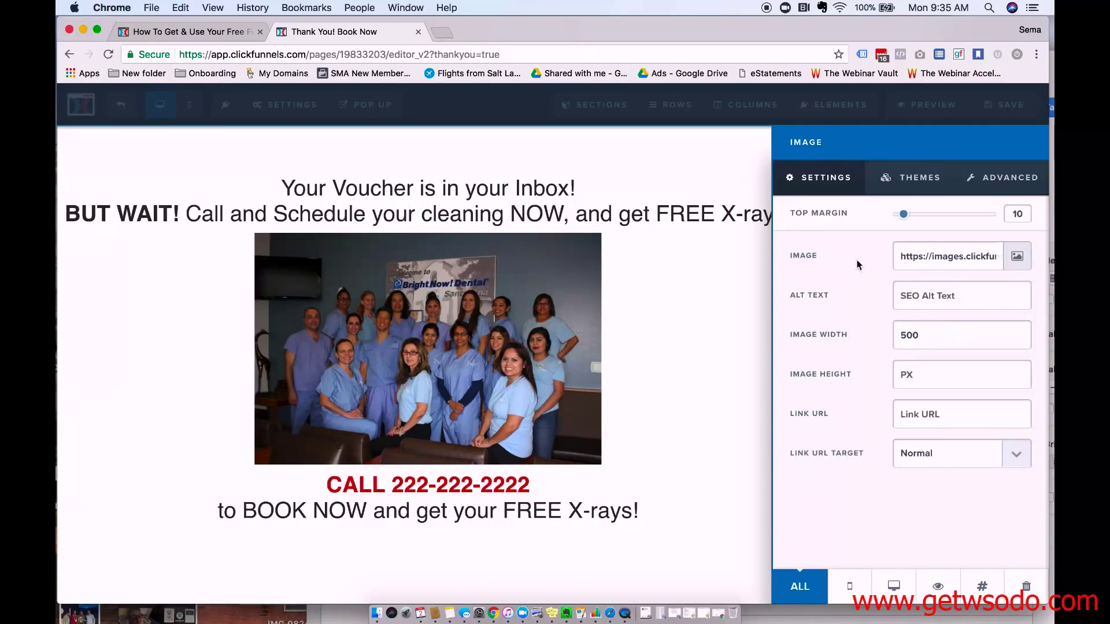
{"action": "left_click", "coordinate": [1019, 260]}
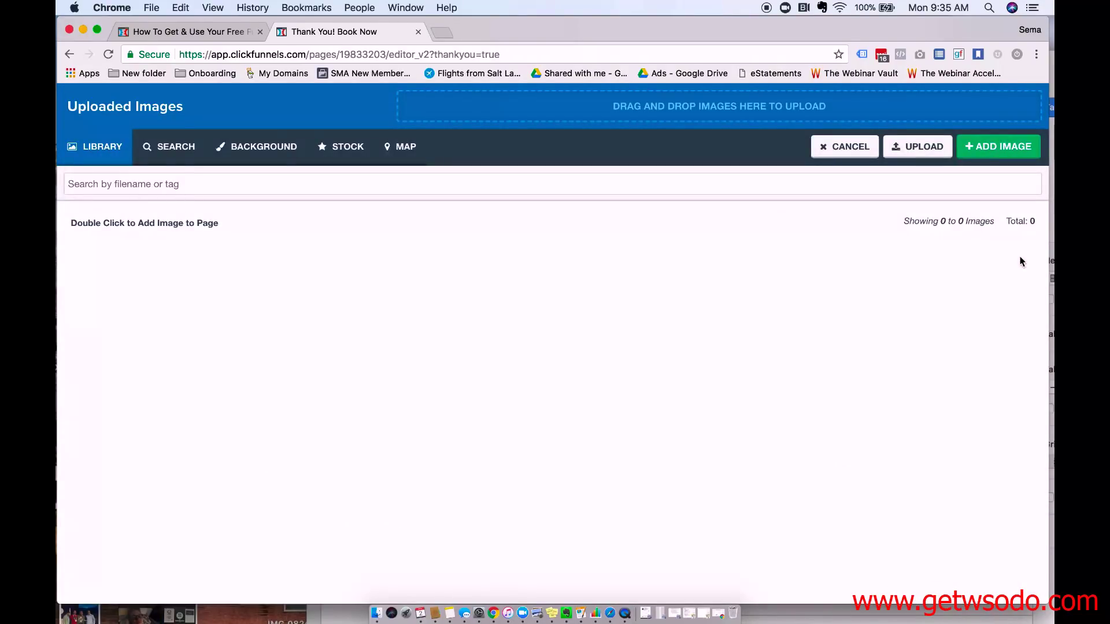
{"action": "left_click", "coordinate": [850, 148]}
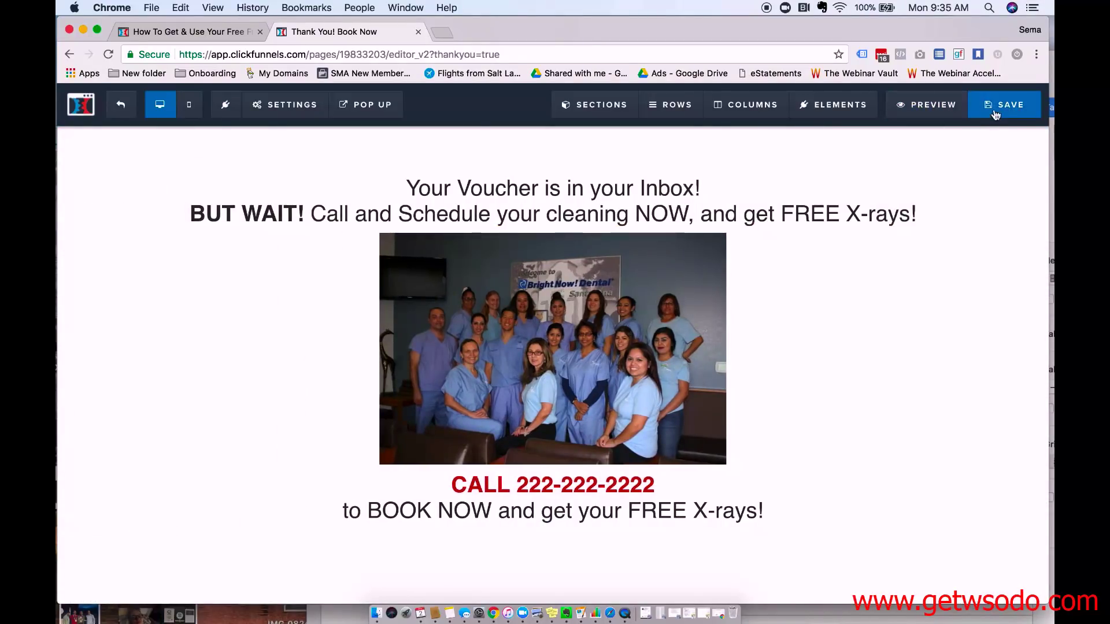
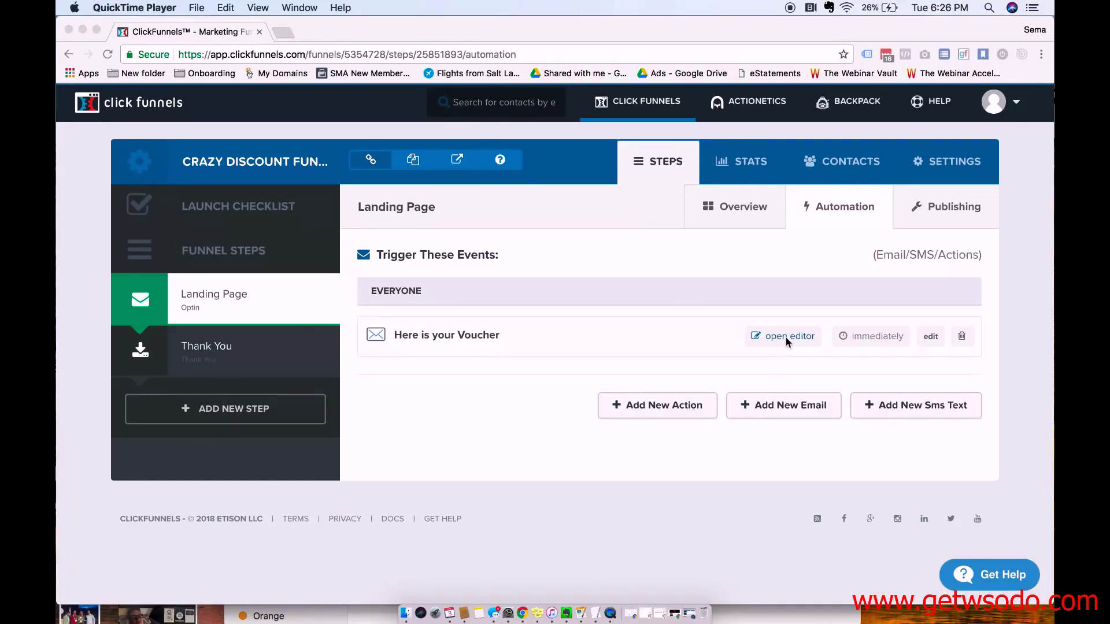
- Open 'Here is your Voucher' in the email editor and scroll through its greeting, dental team photo and cleaning-claim steps
{"action": "left_click", "coordinate": [786, 338]}
{"action": "left_click", "coordinate": [784, 340]}
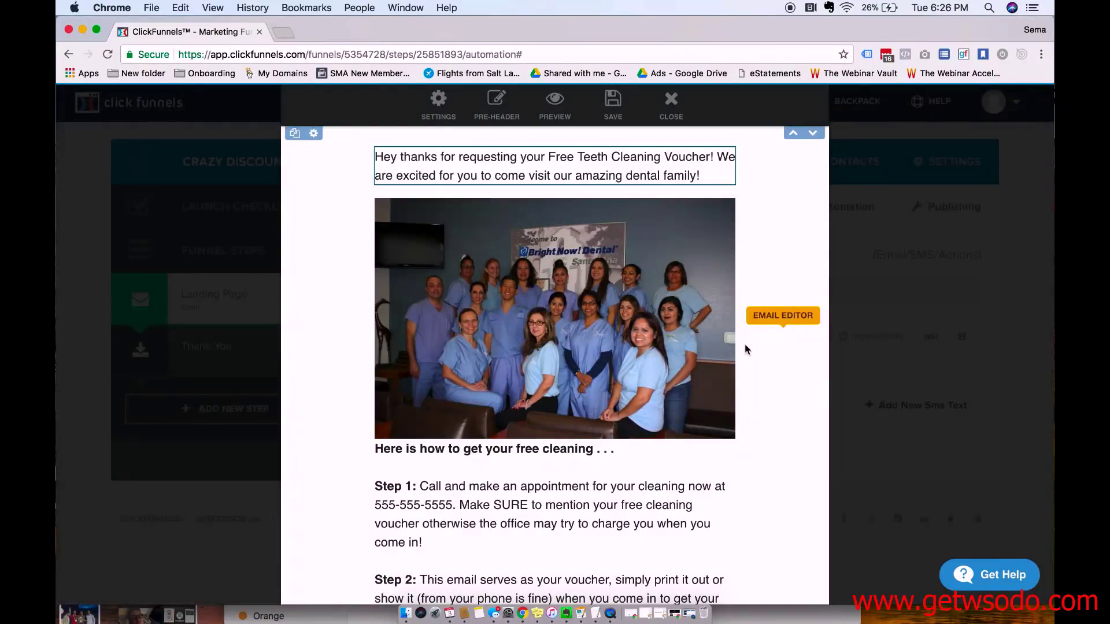
{"action": "scroll", "coordinate": [625, 158], "scroll_direction": "down", "scroll_amount": 1}
{"action": "scroll", "coordinate": [625, 158], "scroll_direction": "down", "scroll_amount": 4}
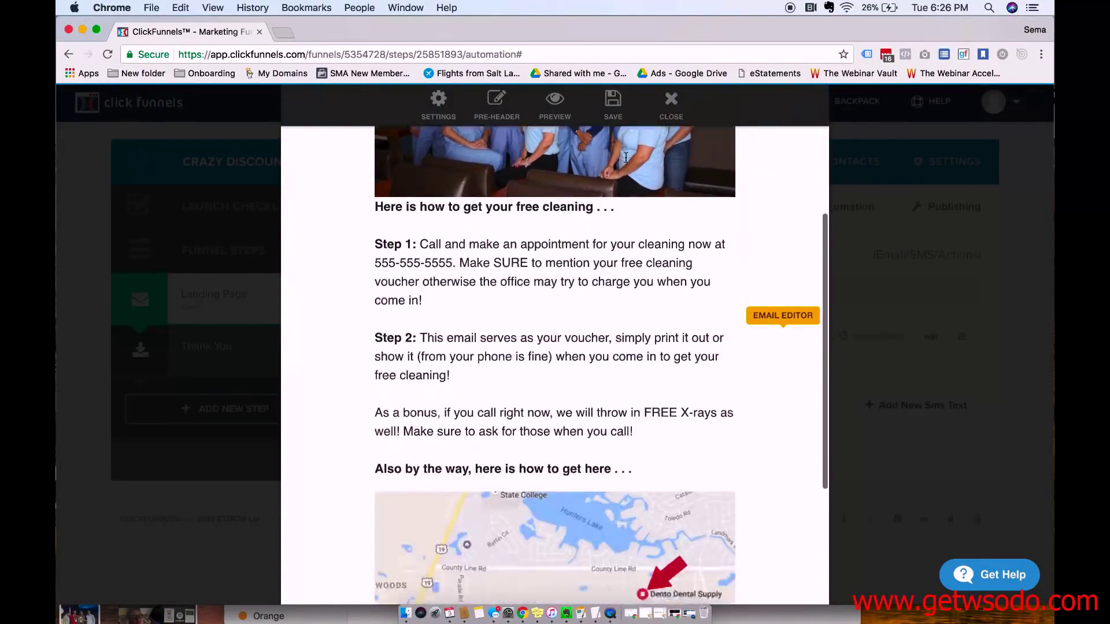
{"action": "scroll", "coordinate": [613, 167], "scroll_direction": "up", "scroll_amount": 4}
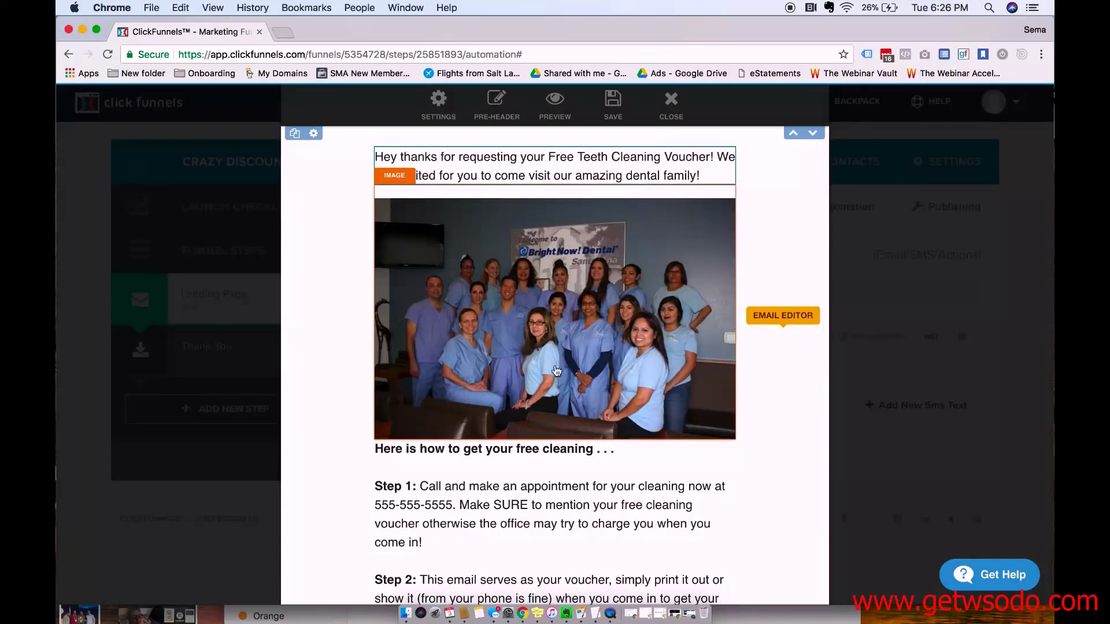
{"action": "scroll", "coordinate": [526, 457], "scroll_direction": "down", "scroll_amount": 5}
{"action": "scroll", "coordinate": [526, 458], "scroll_direction": "down", "scroll_amount": 4}
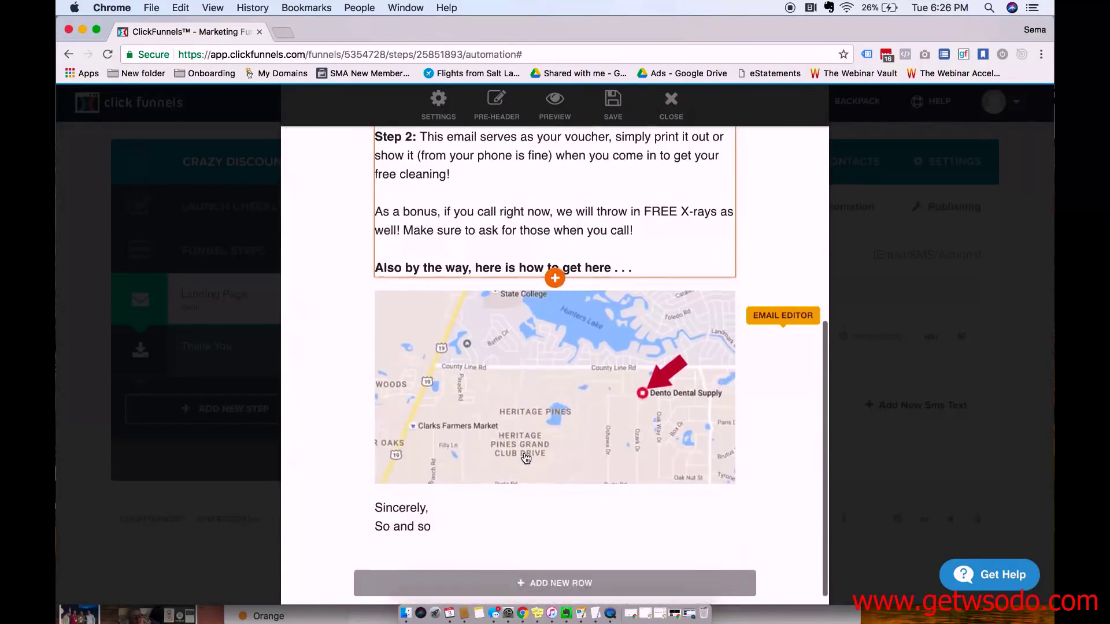
{"action": "scroll", "coordinate": [526, 459], "scroll_direction": "up", "scroll_amount": 6}
{"action": "scroll", "coordinate": [526, 458], "scroll_direction": "up", "scroll_amount": 3}
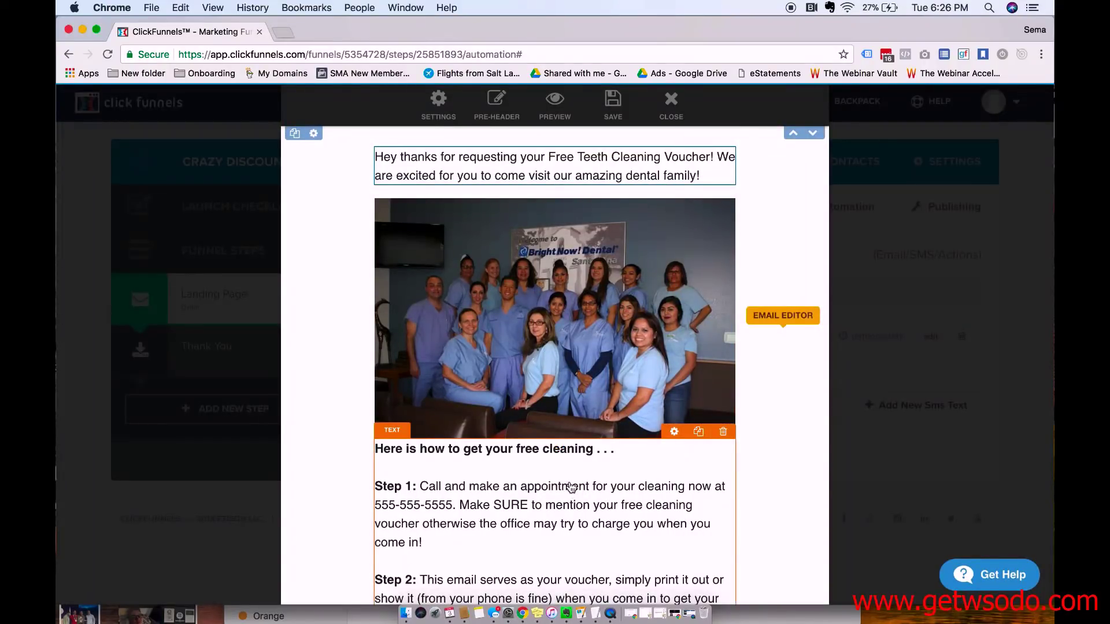
{"action": "scroll", "coordinate": [601, 501], "scroll_direction": "down", "scroll_amount": 7}
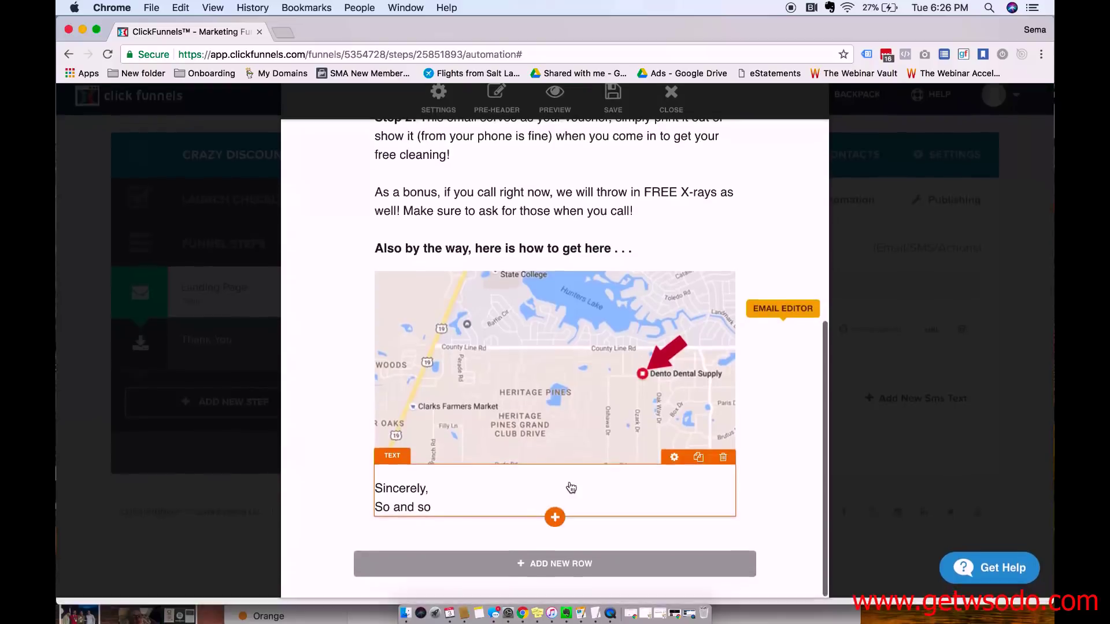
{"action": "scroll", "coordinate": [614, 355], "scroll_direction": "up", "scroll_amount": 3}
{"action": "scroll", "coordinate": [613, 354], "scroll_direction": "up", "scroll_amount": 6}
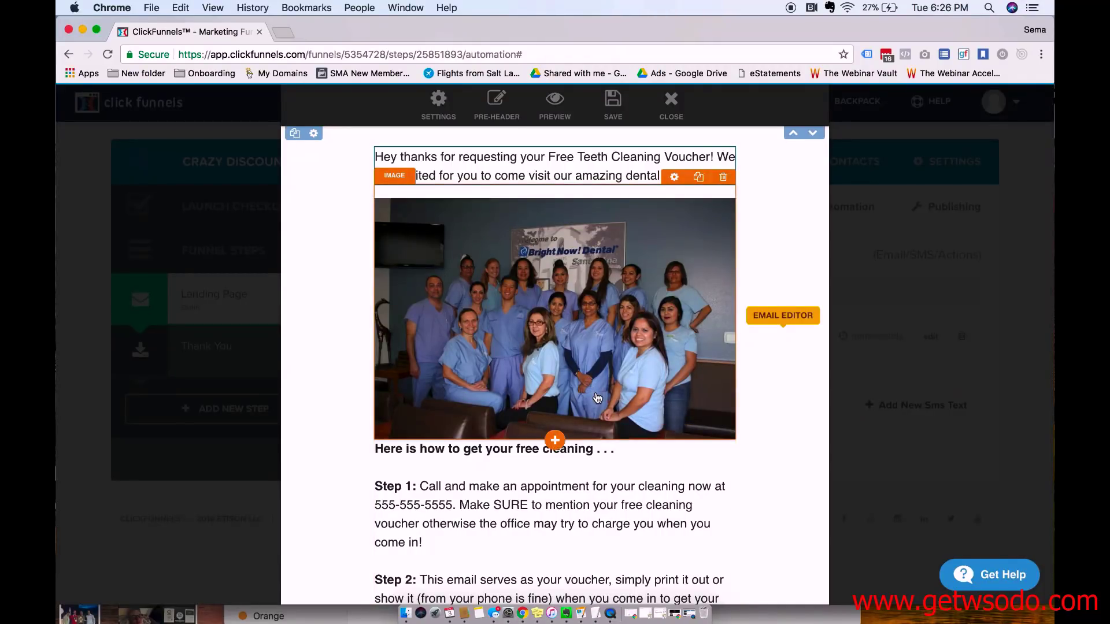
{"action": "scroll", "coordinate": [598, 397], "scroll_direction": "down", "scroll_amount": 1}
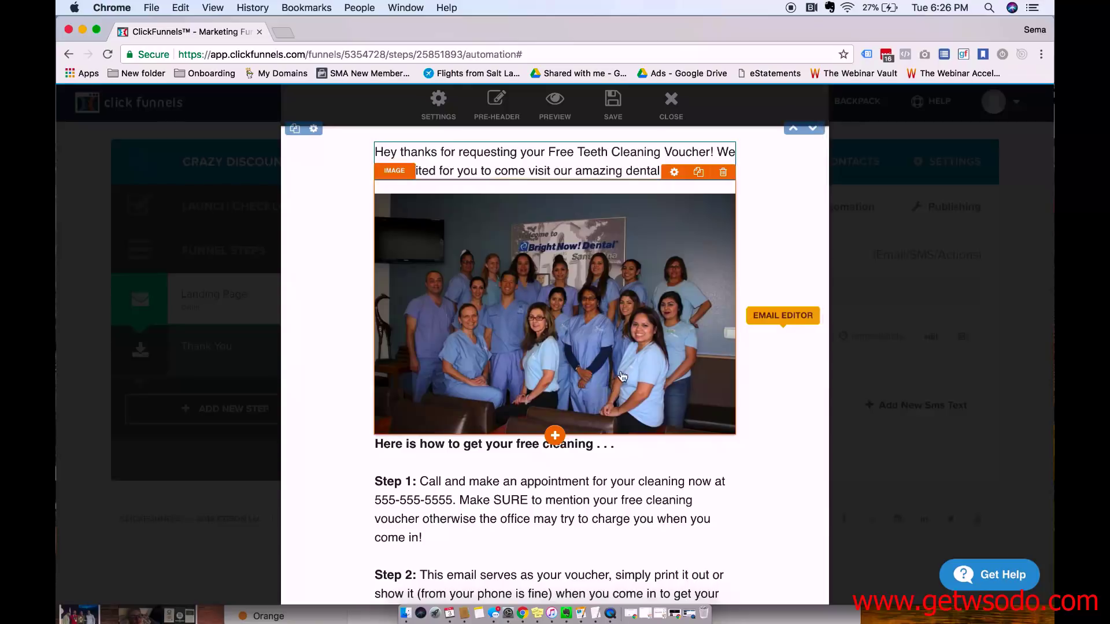
- Close the voucher email to get back to the Landing Page automation's email list
{"action": "left_click", "coordinate": [673, 106]}
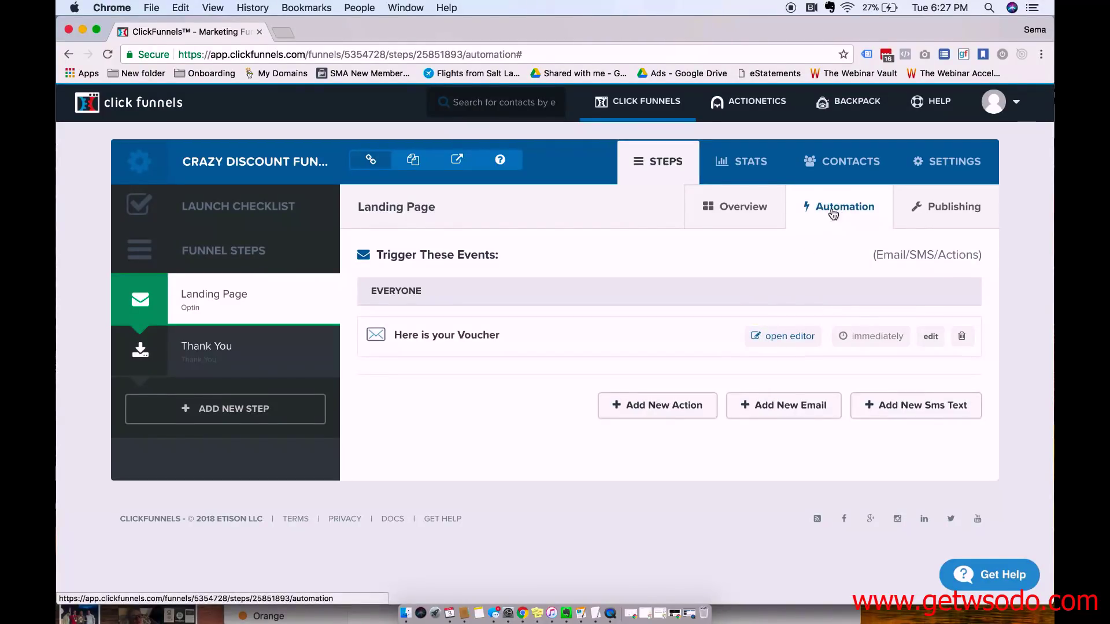
{"action": "left_click", "coordinate": [768, 342]}
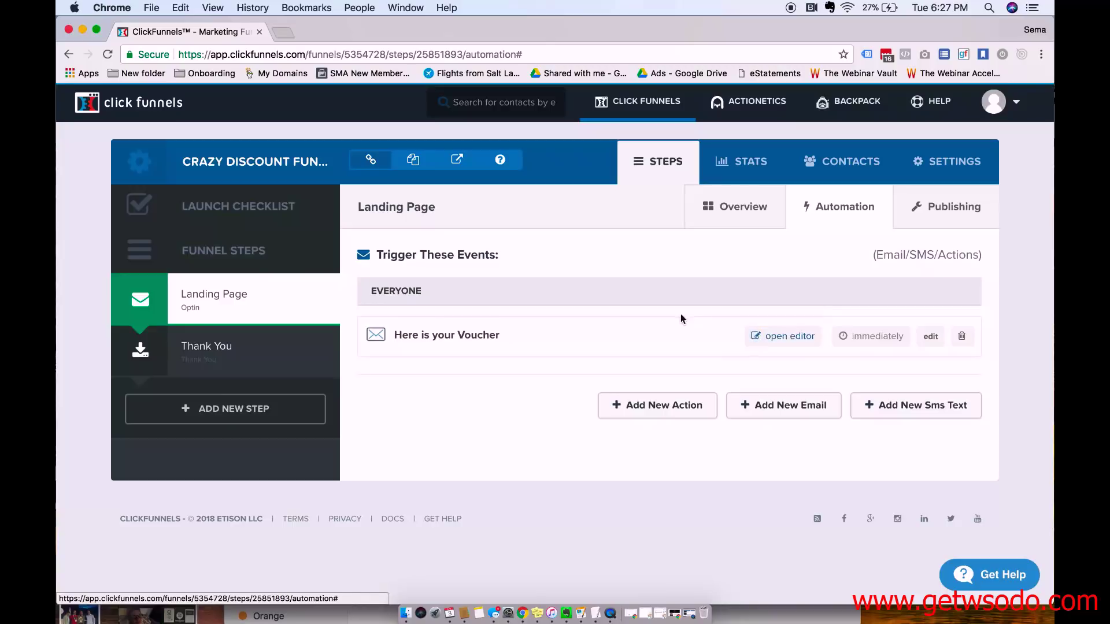